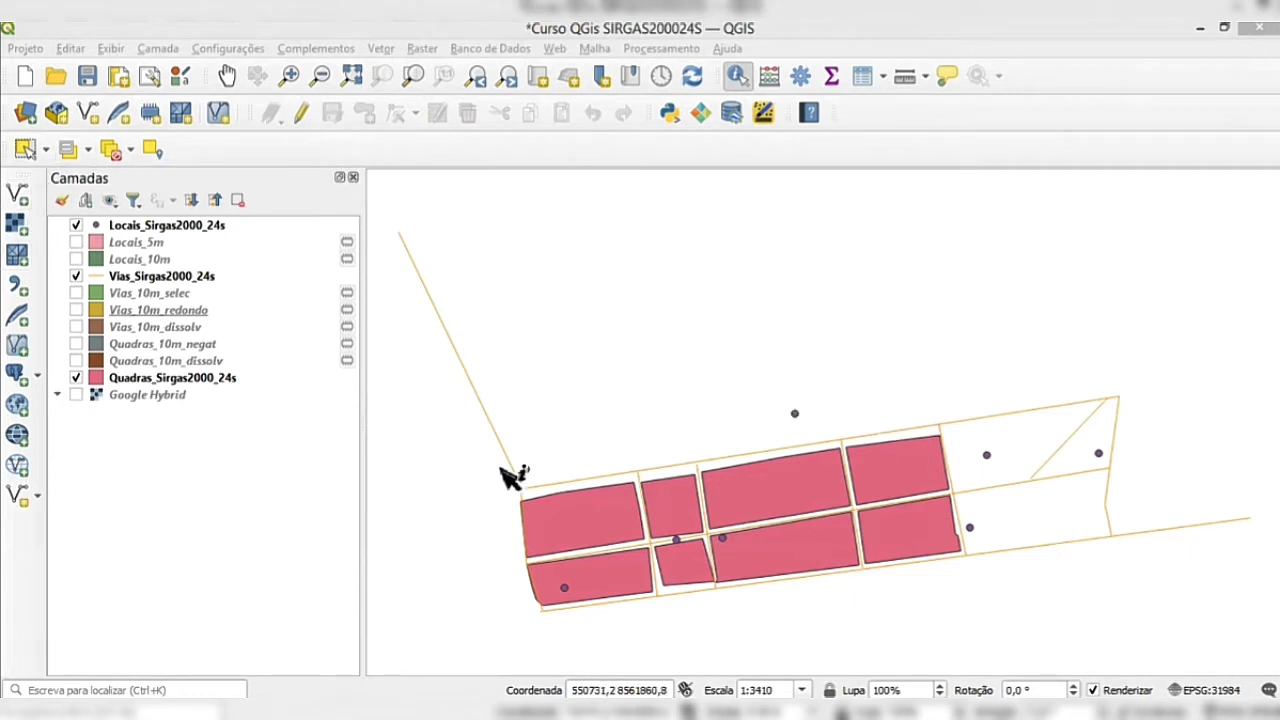
pyautogui.click(177, 229)
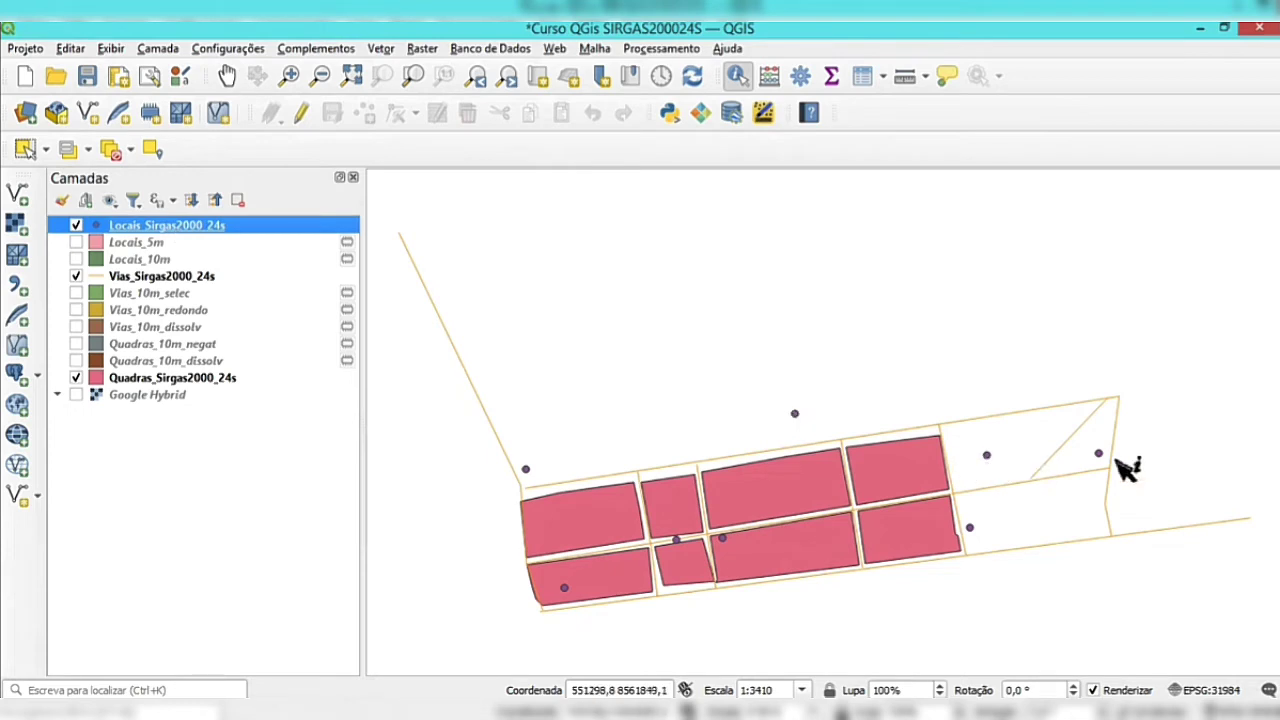
pyautogui.click(137, 279)
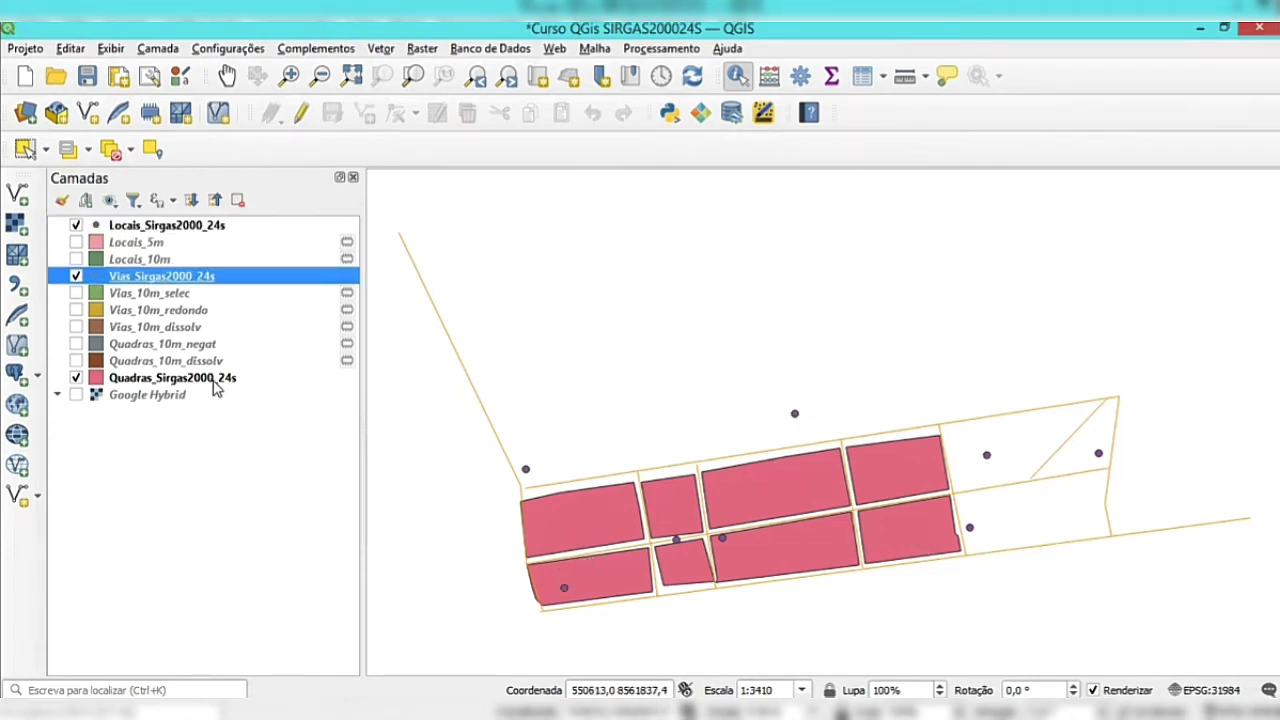
pyautogui.click(213, 386)
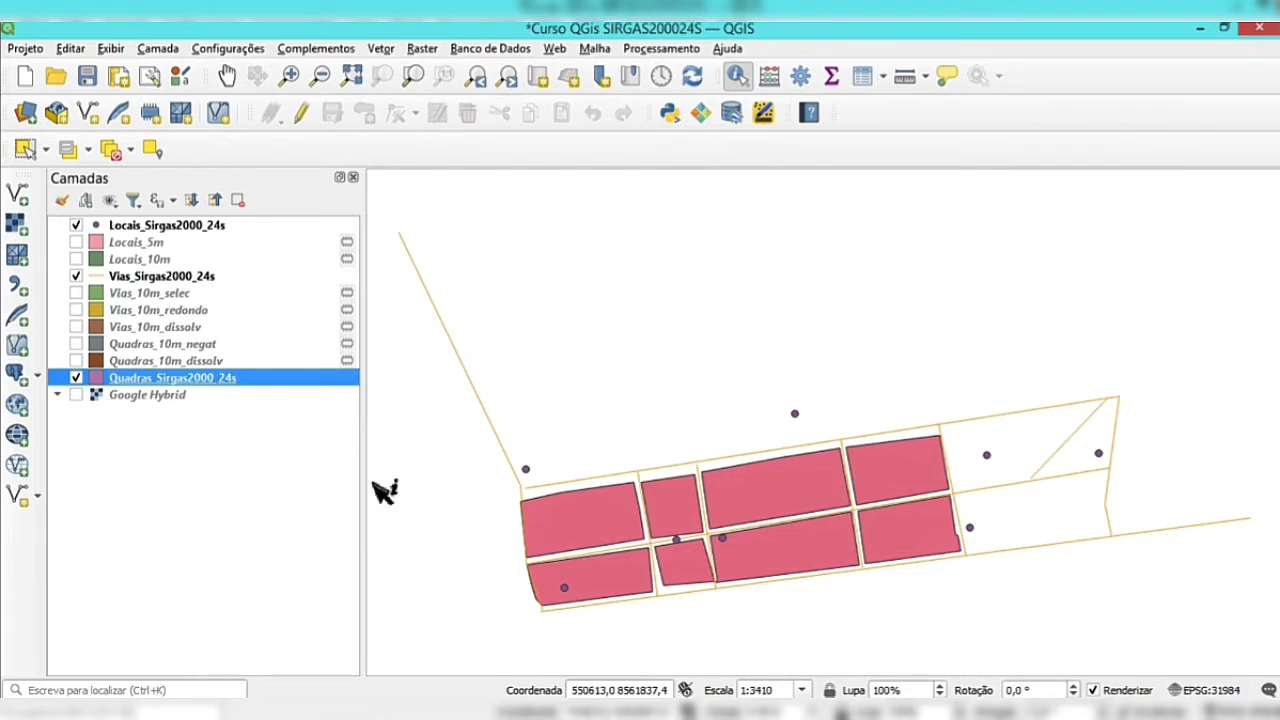
pyautogui.click(182, 489)
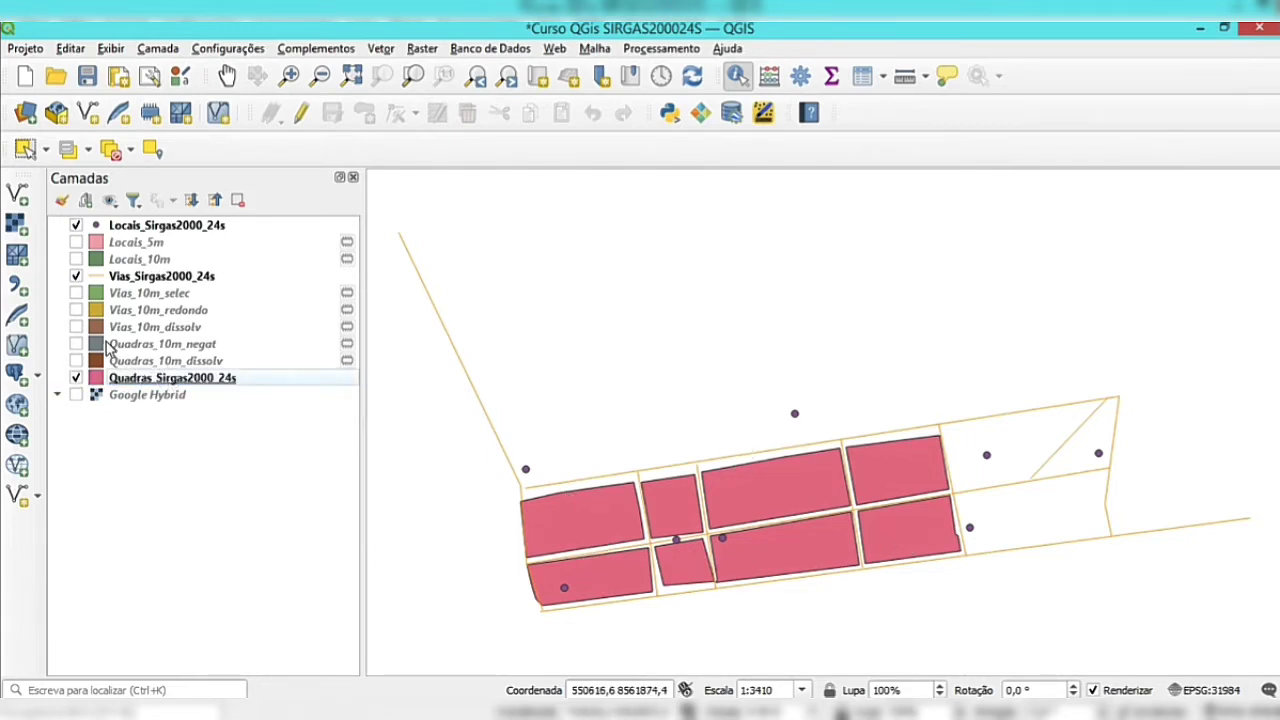
# - Make the Locais_10m buffer layer visible and show its feature count in the layer list
pyautogui.click(121, 262)
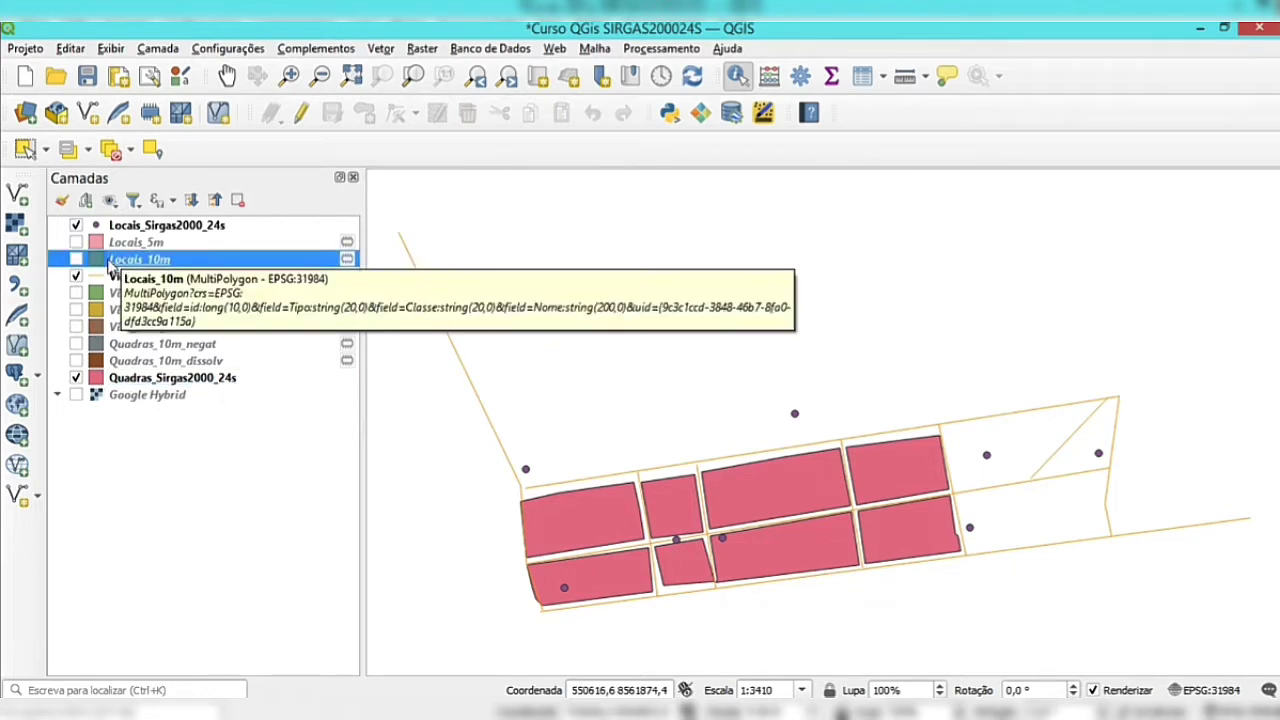
pyautogui.click(79, 259)
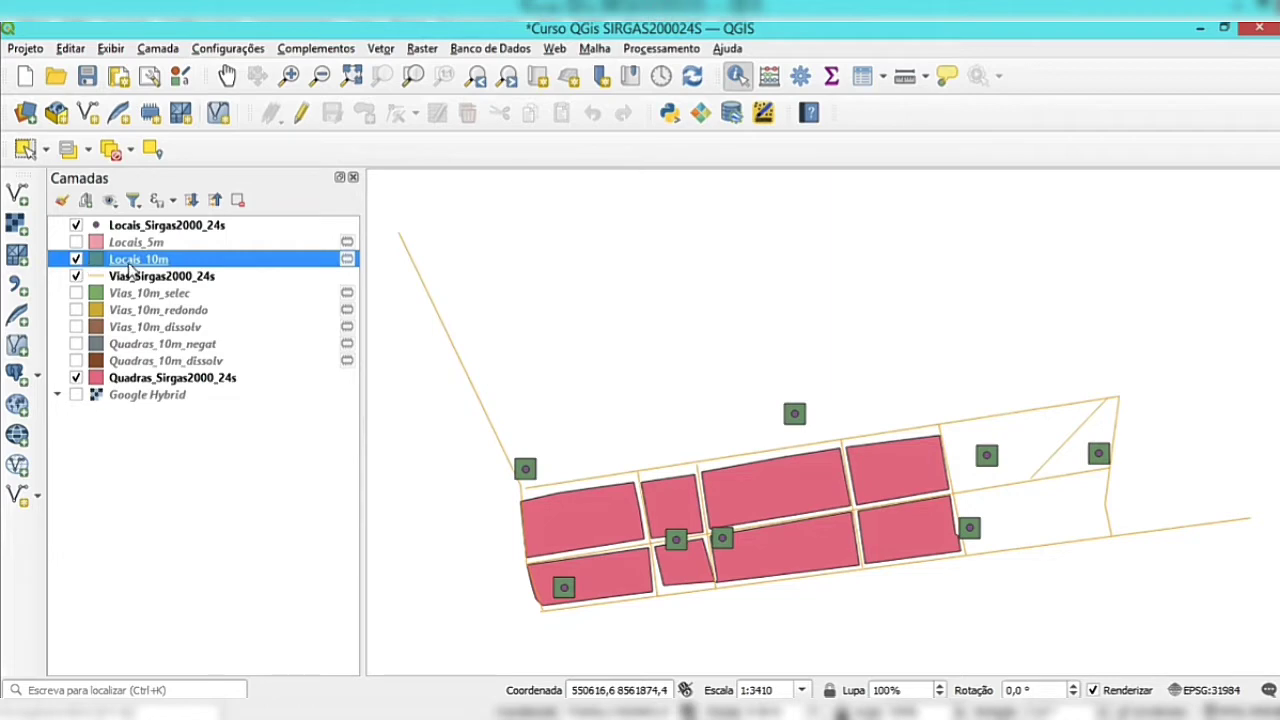
pyautogui.rightClick(130, 266)
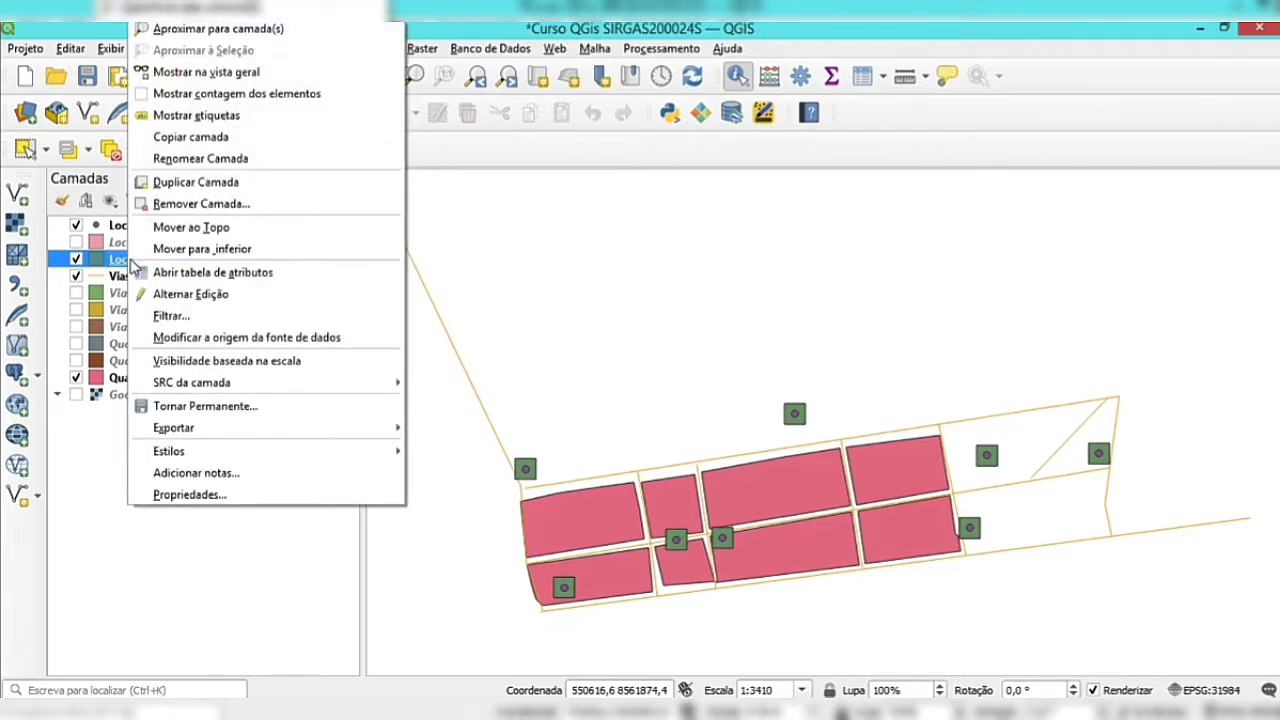
pyautogui.click(205, 93)
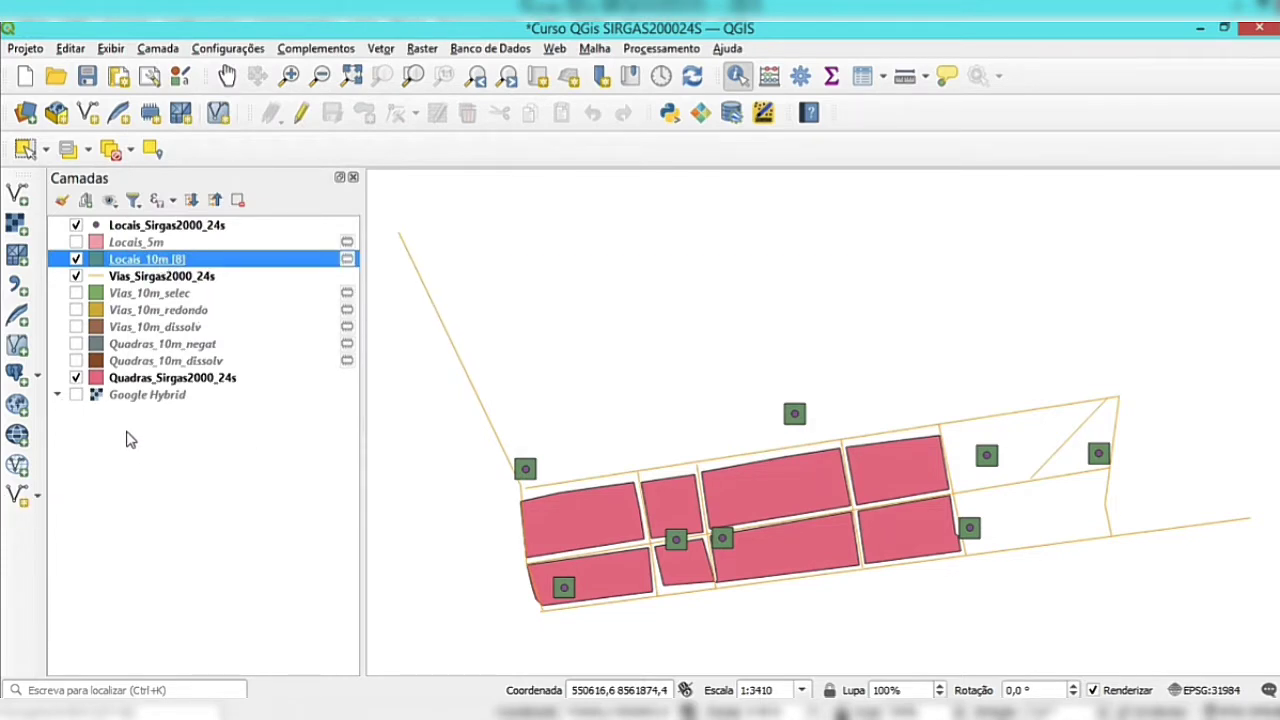
# - Make the Vias_10m_redondo buffer layer visible and show its feature count in the layer list
pyautogui.click(78, 311)
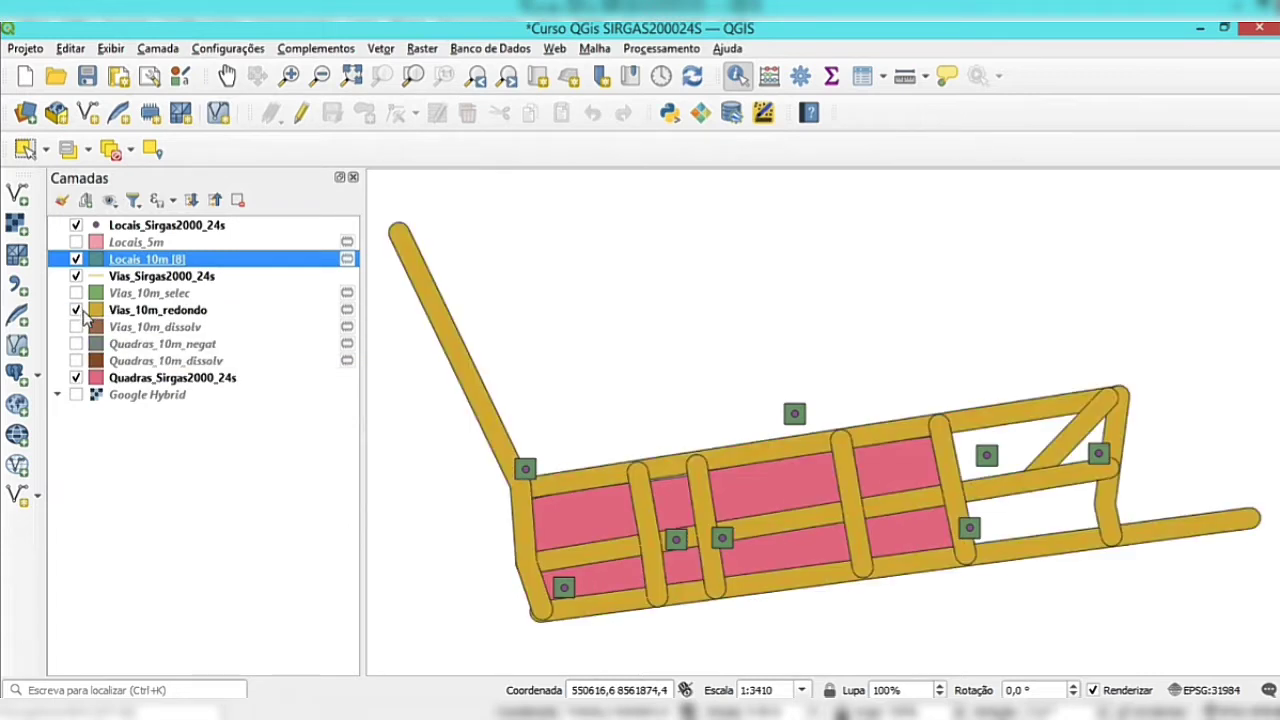
pyautogui.click(170, 311)
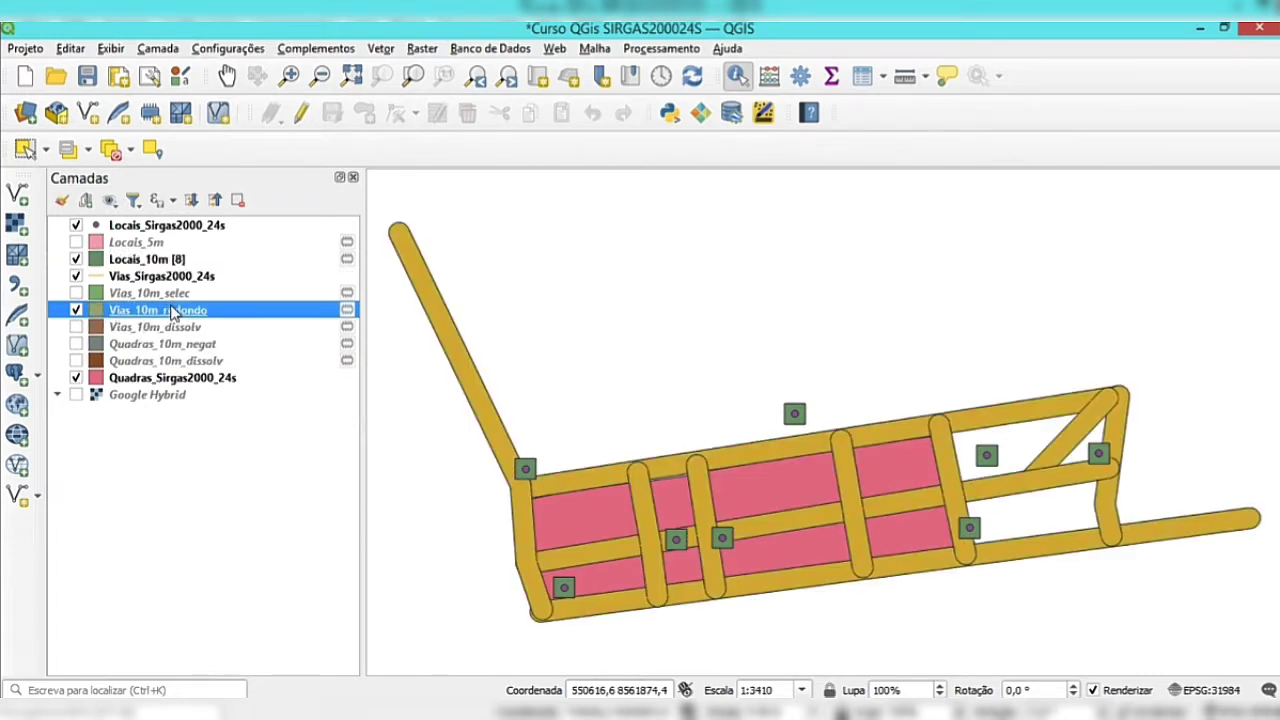
pyautogui.rightClick(172, 312)
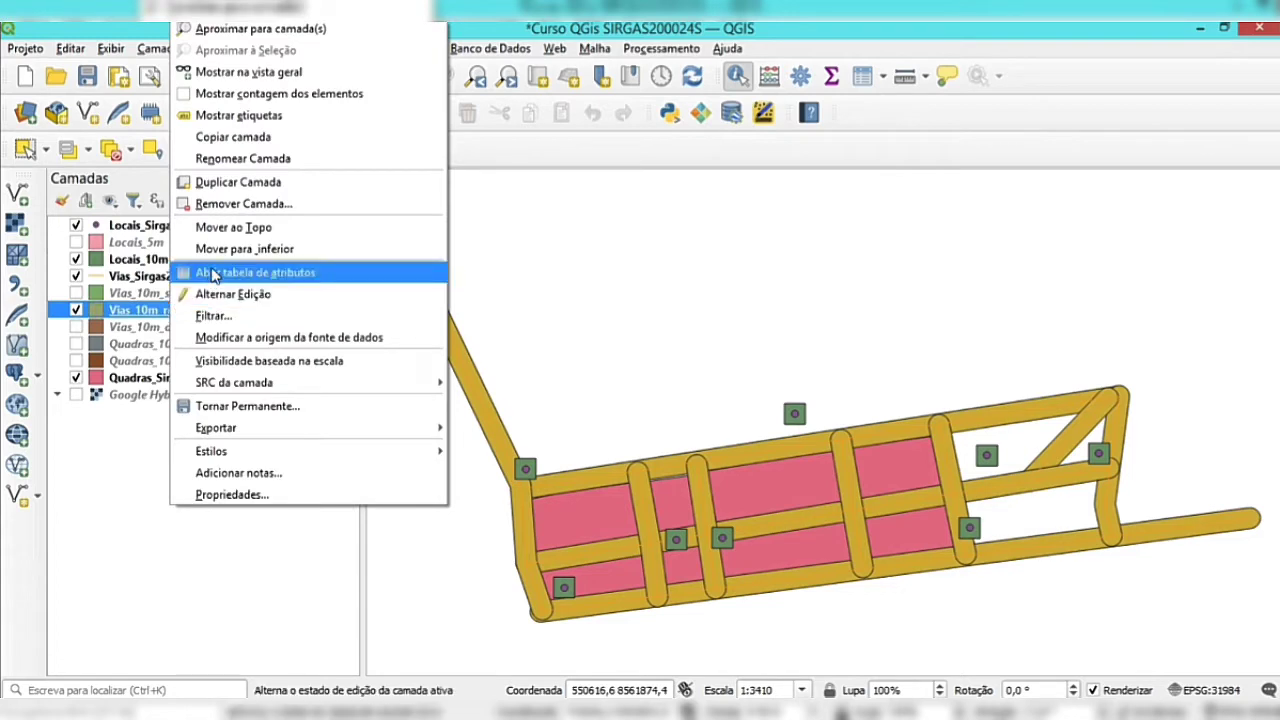
pyautogui.click(233, 94)
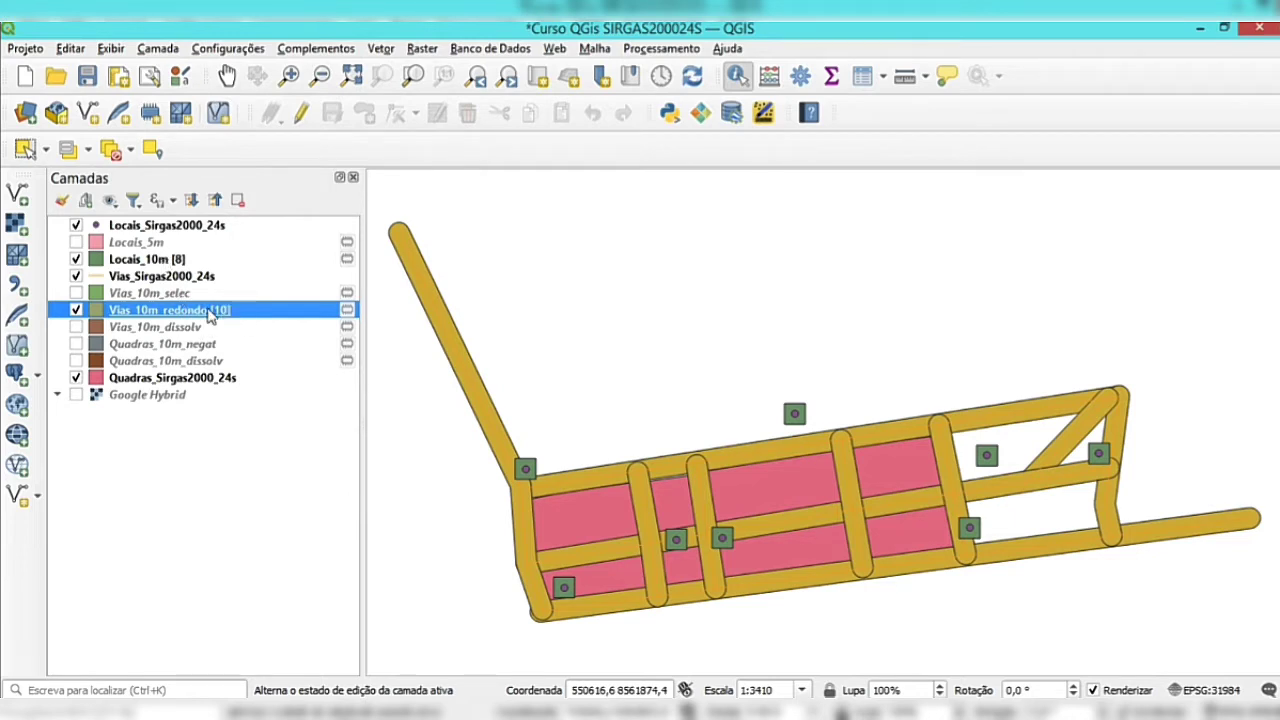
pyautogui.click(192, 472)
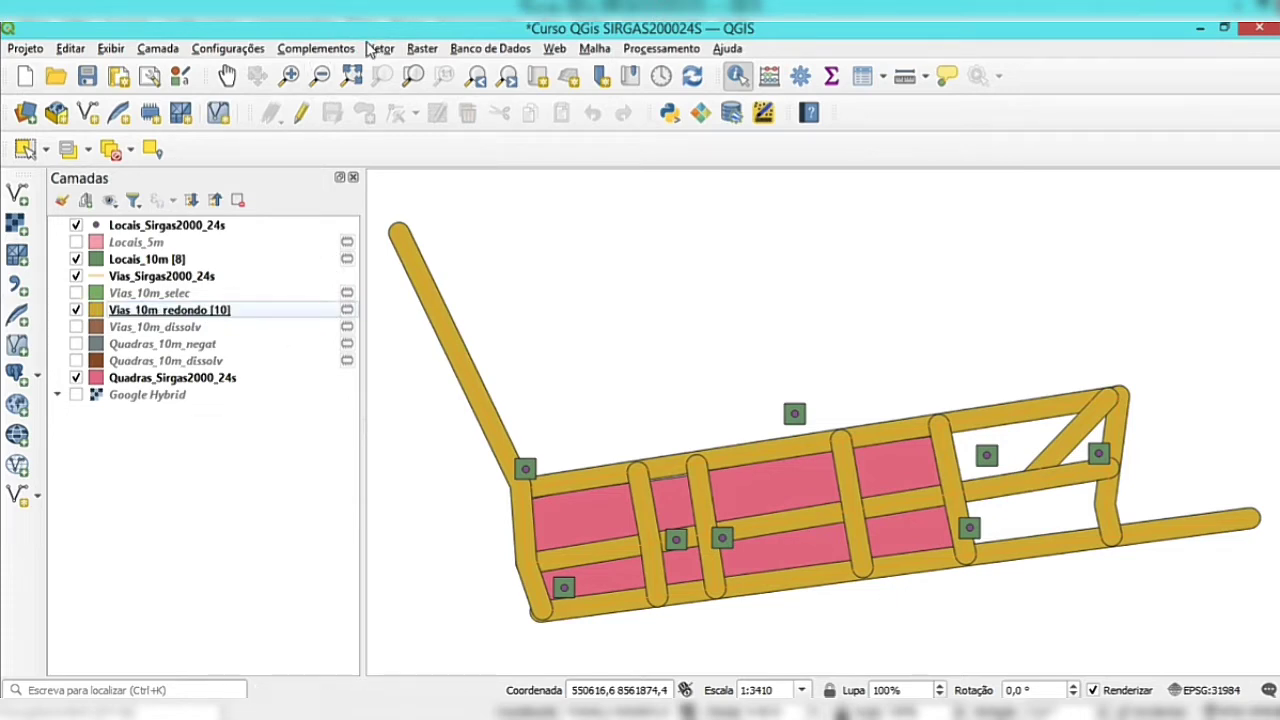
# - Hide the original Sirgas2000_24s layers and run União with Locais_10m as input and Vias_10m_redondo as overlay, output to a temporary layer
pyautogui.click(78, 228)
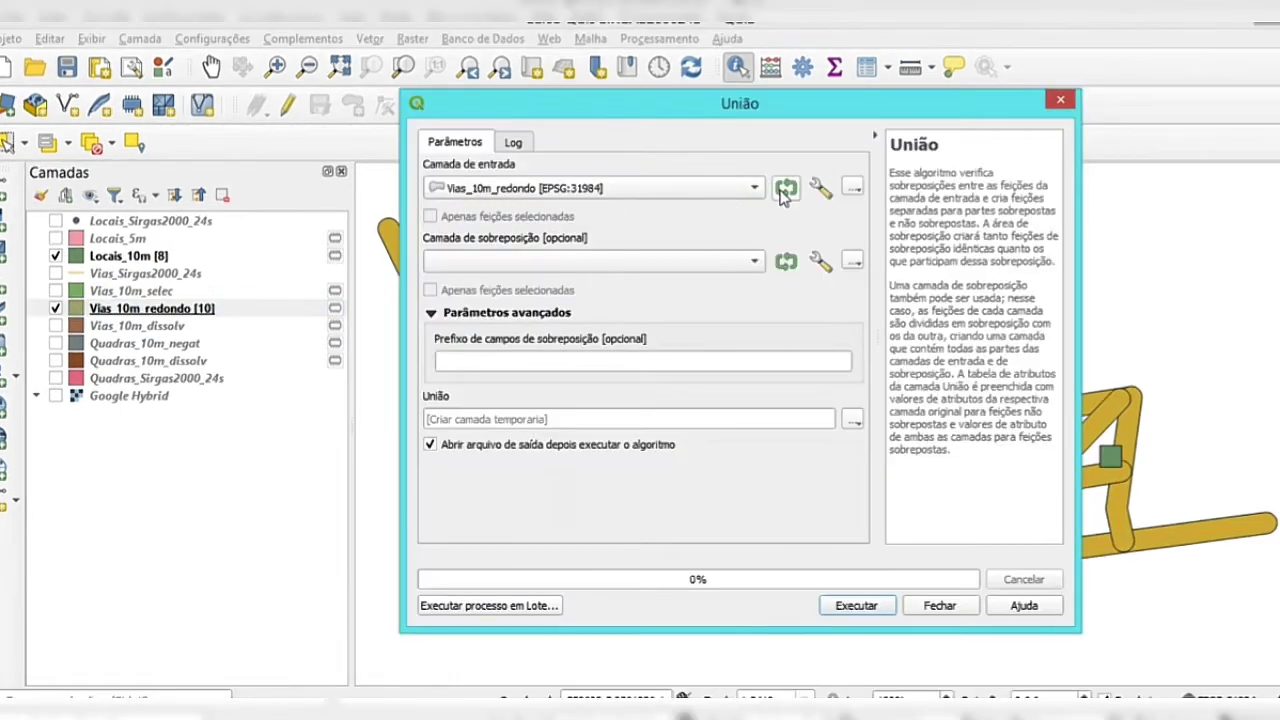
pyautogui.click(762, 190)
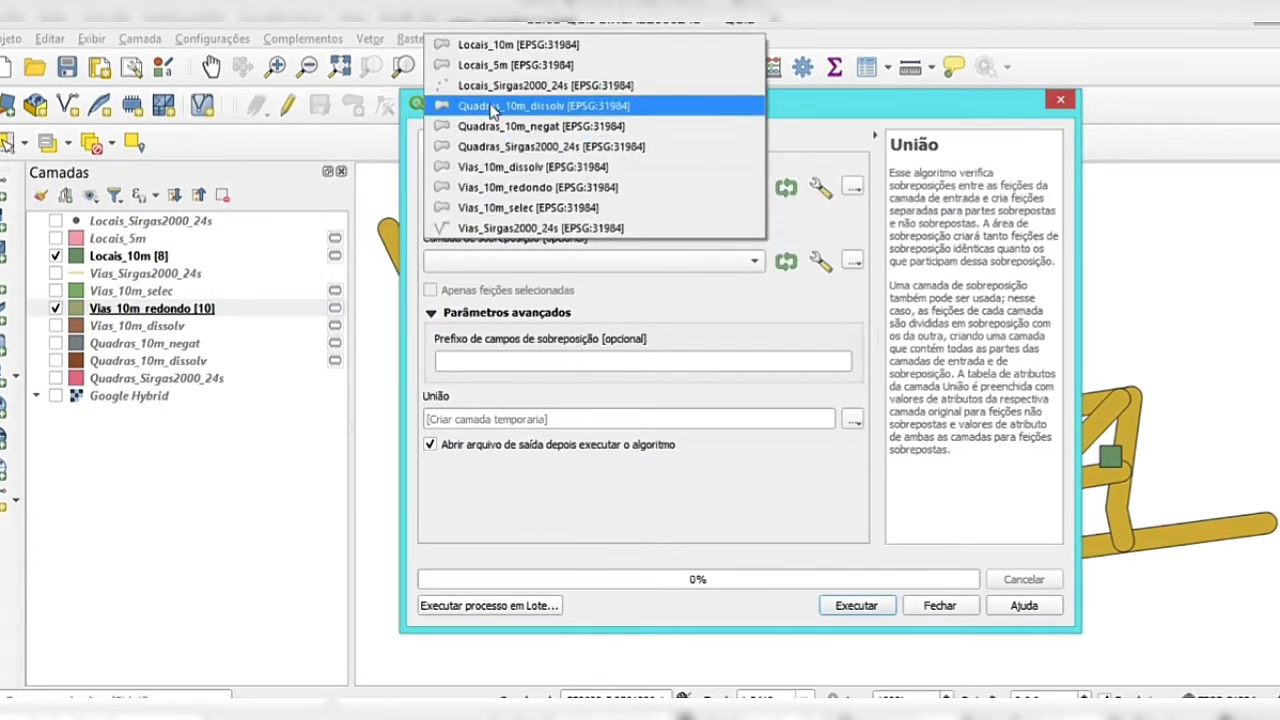
pyautogui.click(540, 45)
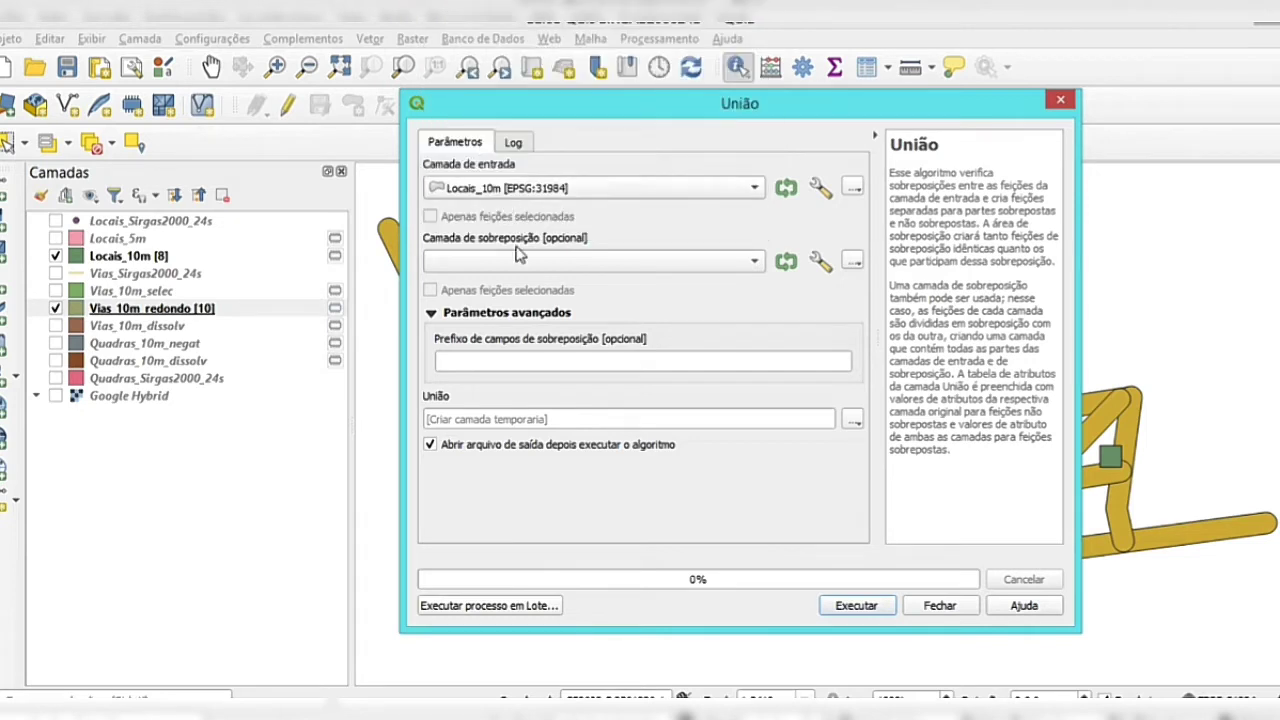
pyautogui.click(755, 261)
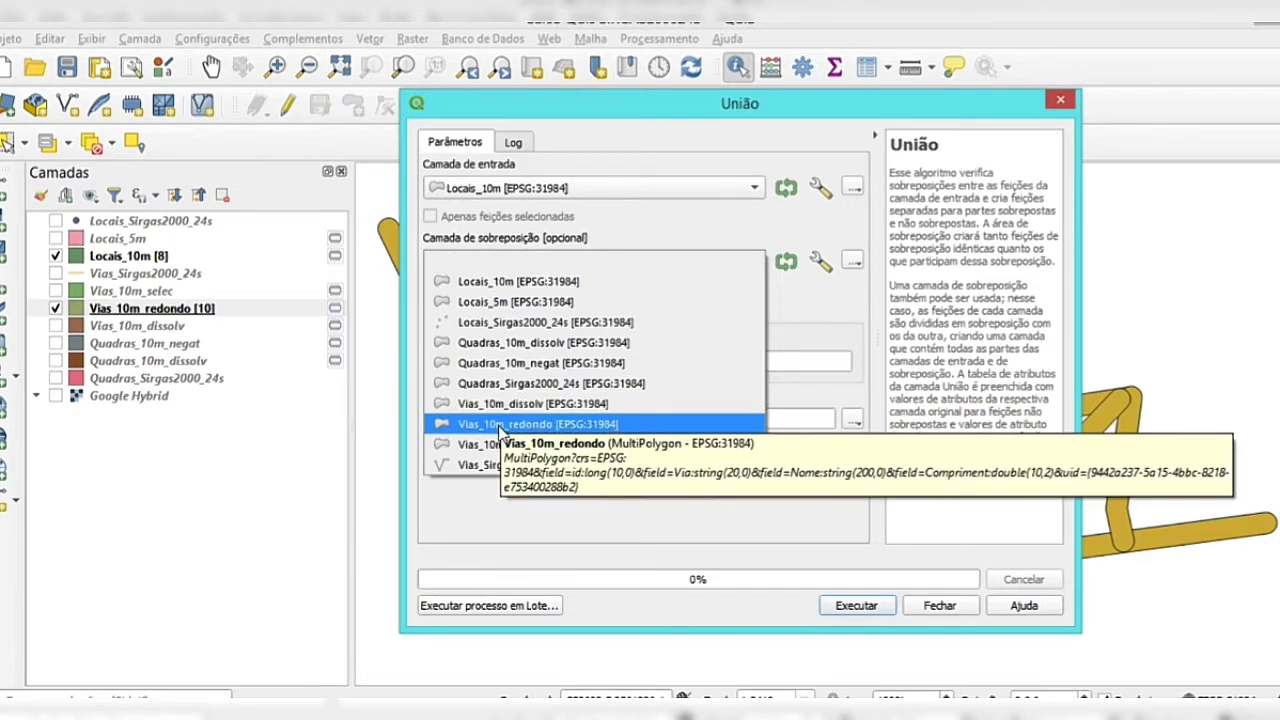
pyautogui.click(500, 426)
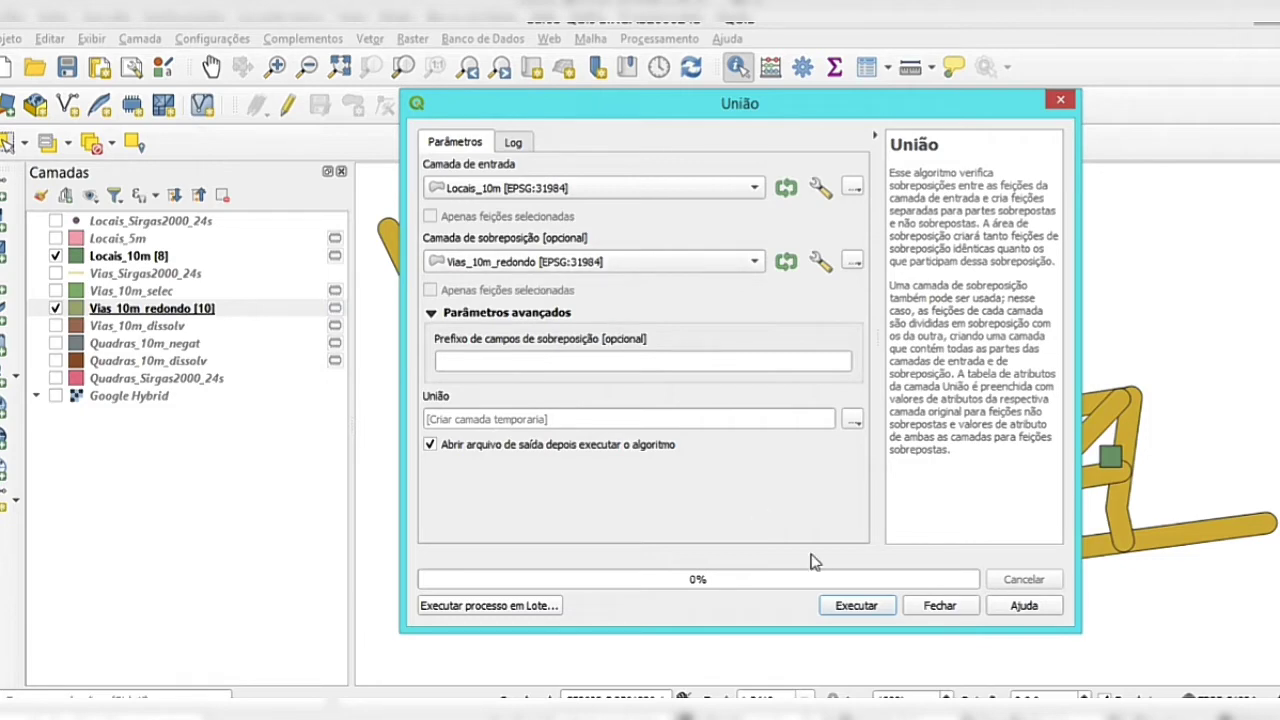
pyautogui.click(845, 608)
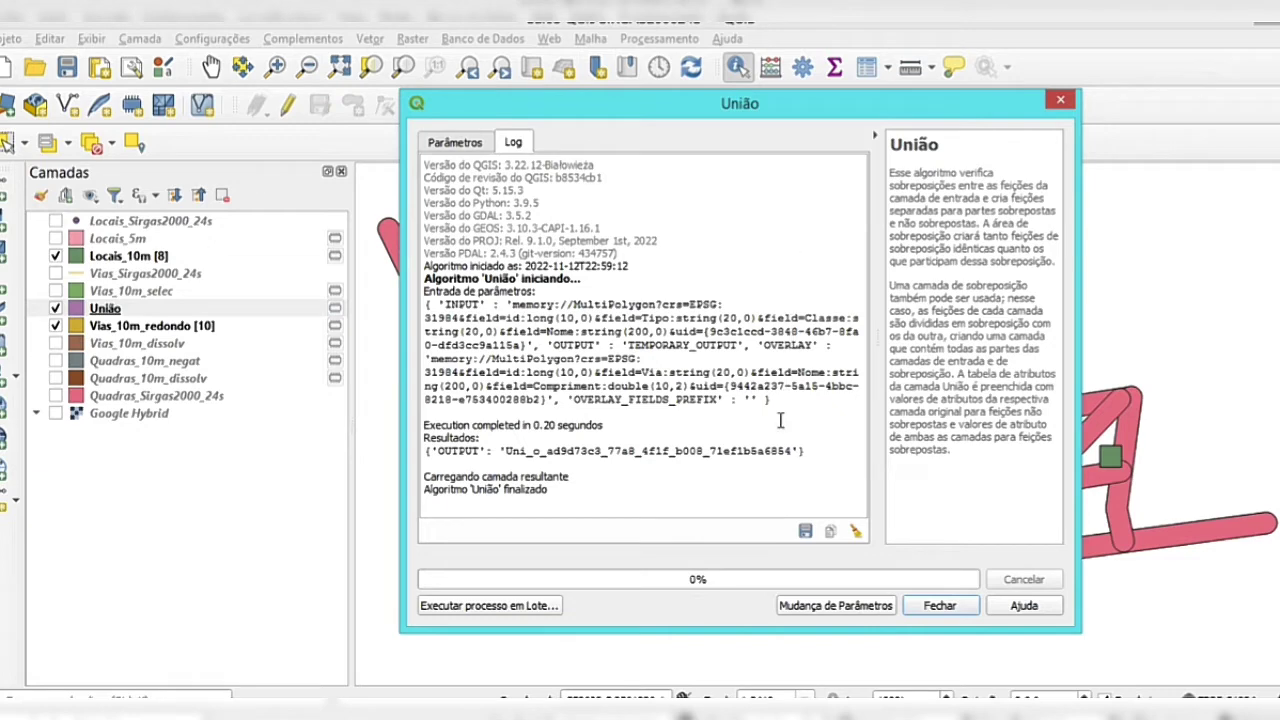
pyautogui.click(938, 606)
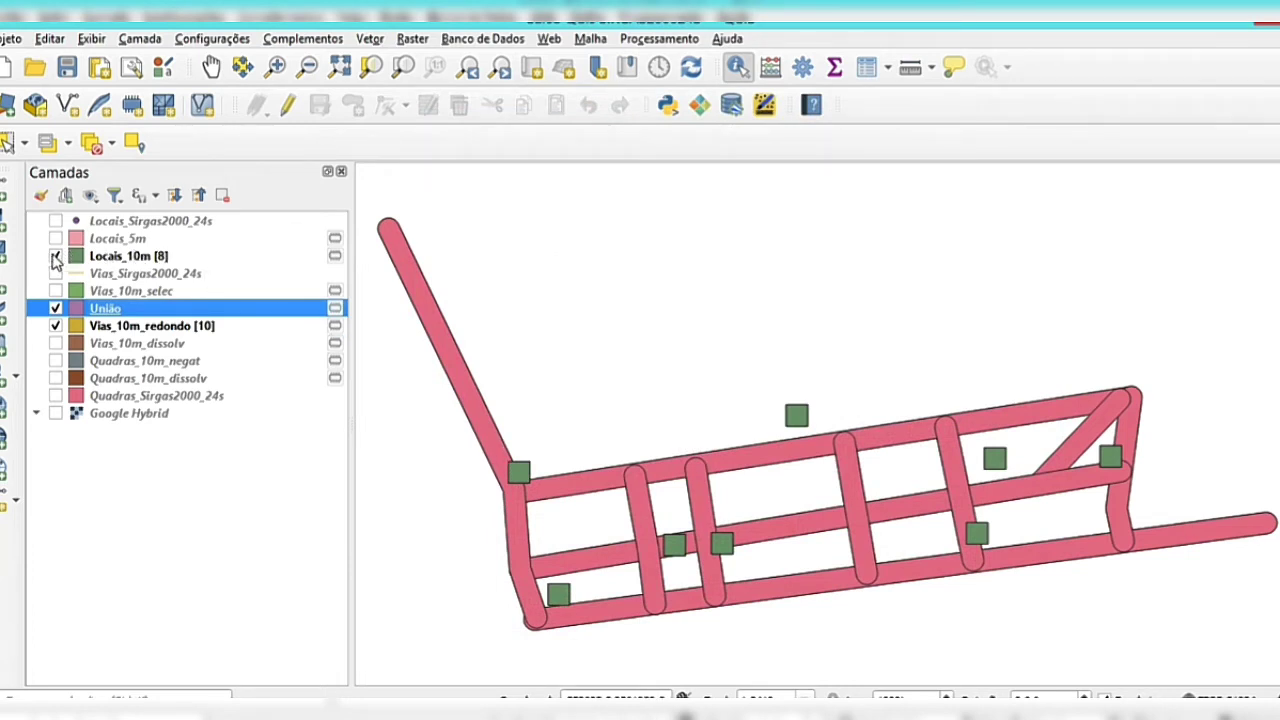
# - Hide the Locais_10m layer to expose the union result and show the União layer's feature count
pyautogui.click(55, 257)
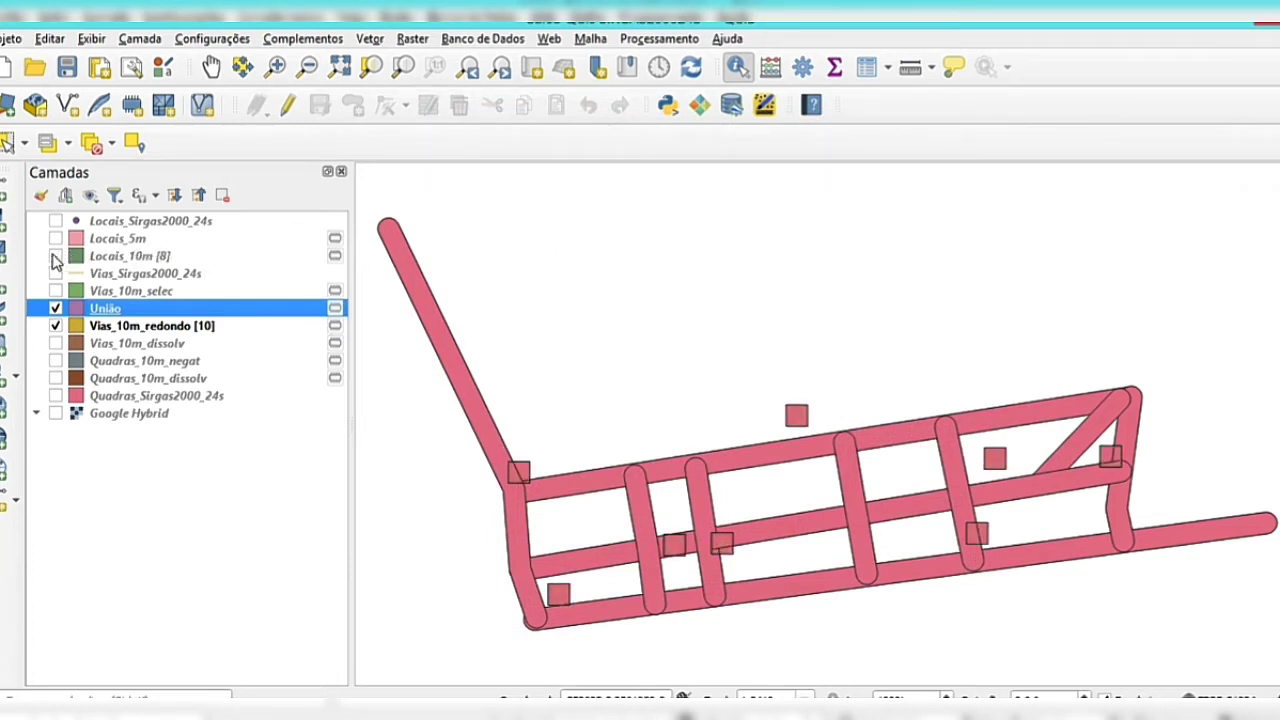
pyautogui.click(55, 257)
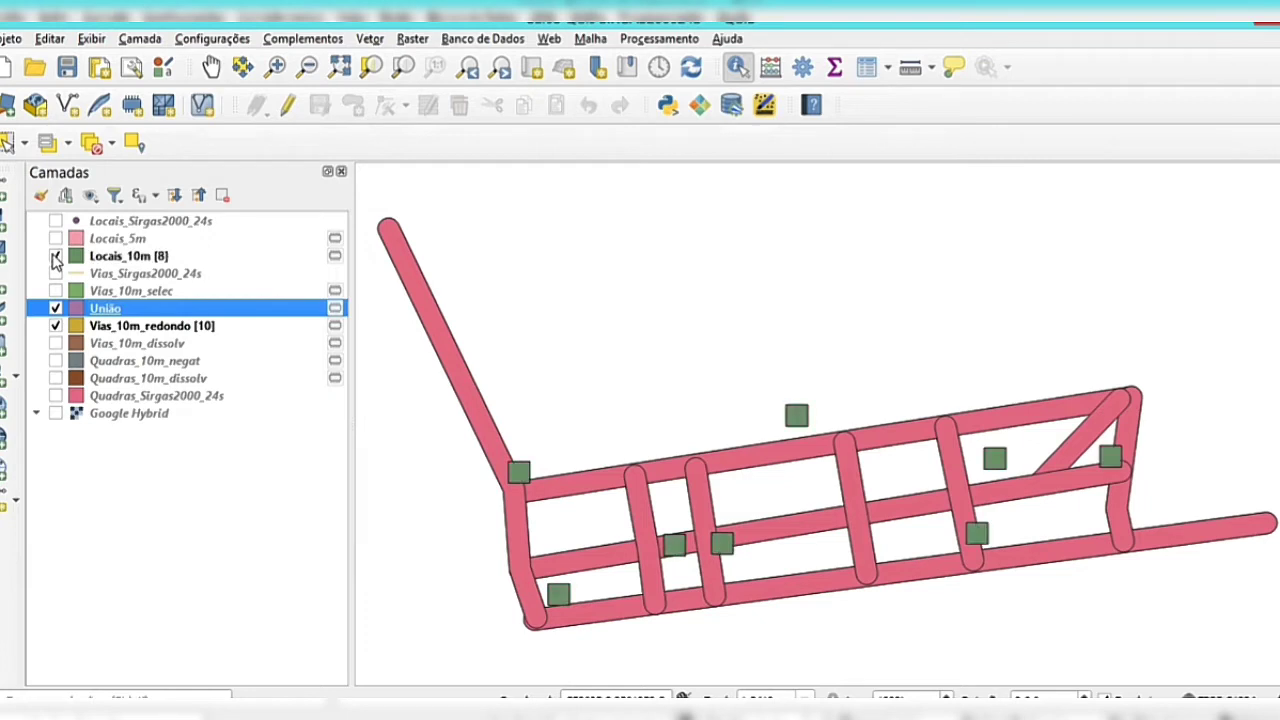
pyautogui.click(55, 257)
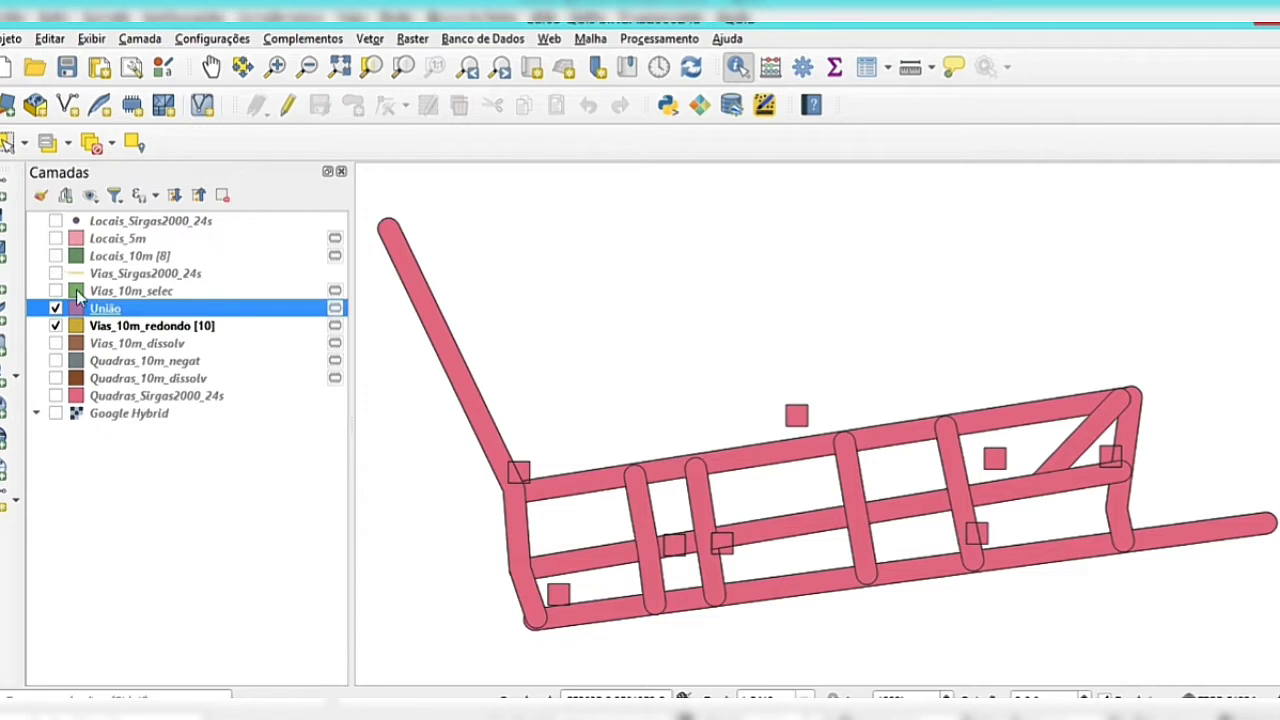
pyautogui.rightClick(97, 314)
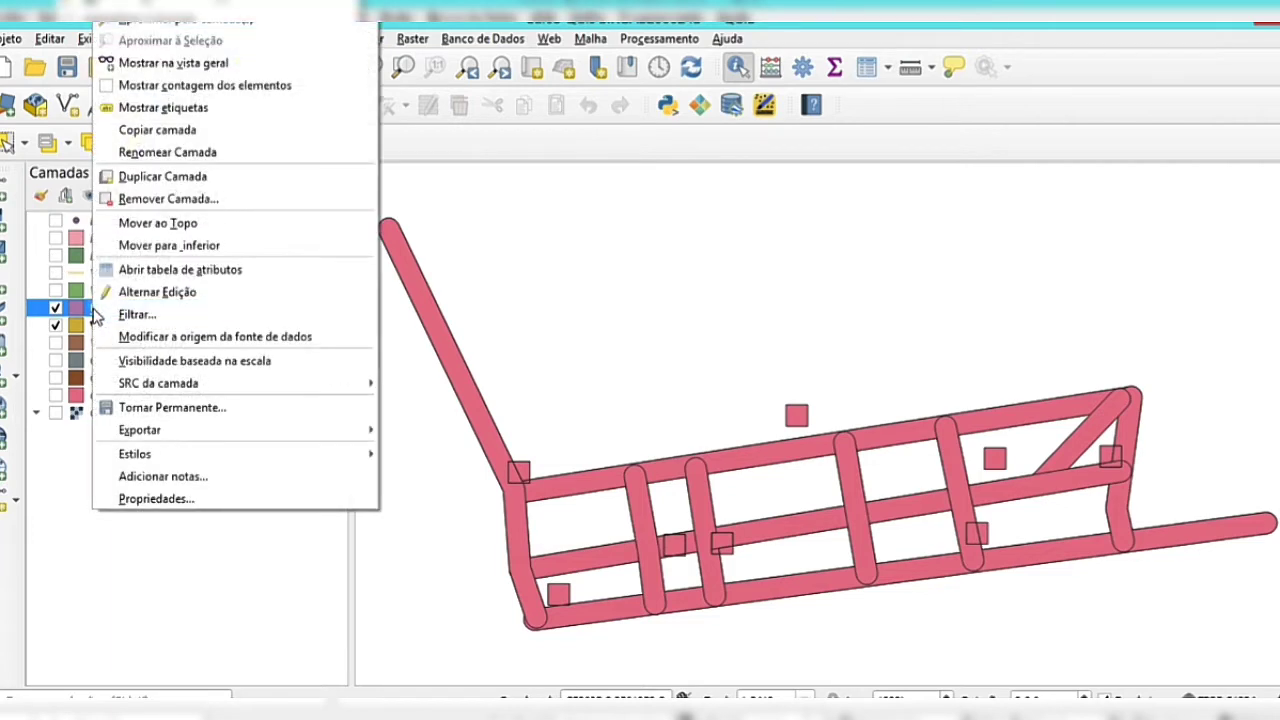
pyautogui.click(219, 88)
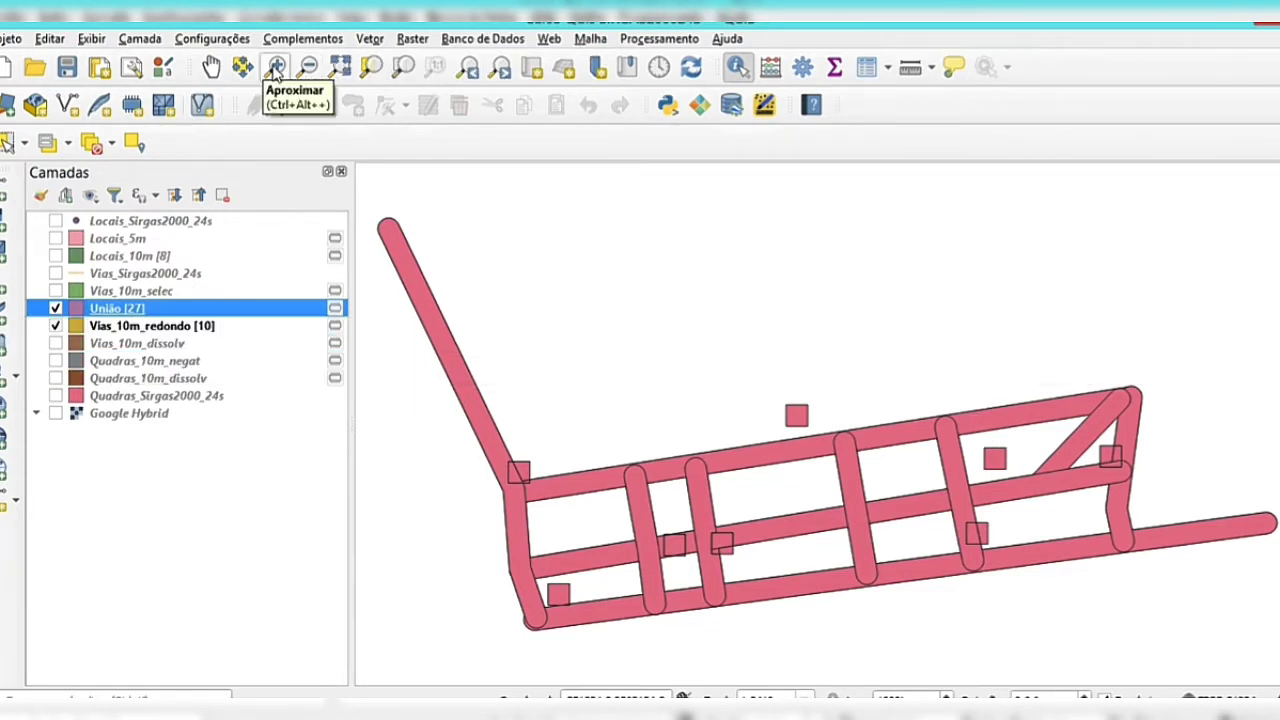
# - Identify the União features where the westernmost square place buffer meets the long diagonal road, inspecting the road, the overlap and the outside part
pyautogui.click(275, 67)
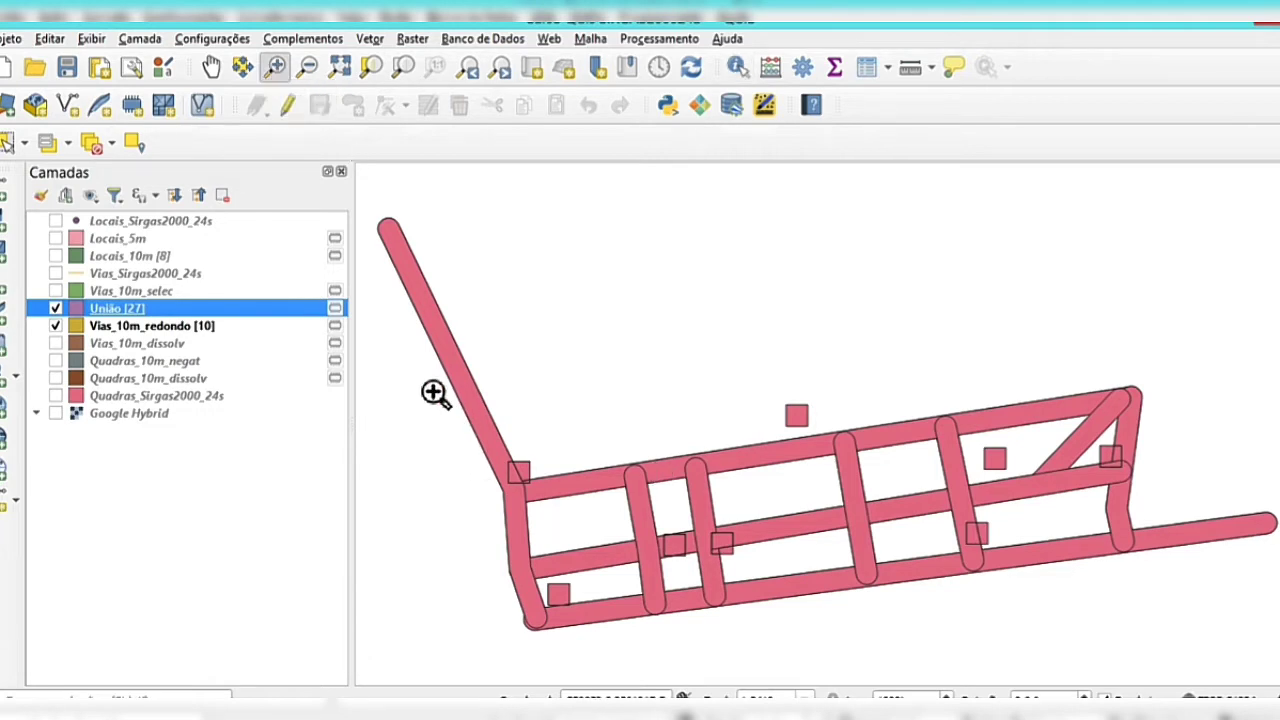
pyautogui.moveTo(429, 386); pyautogui.dragTo(582, 555)
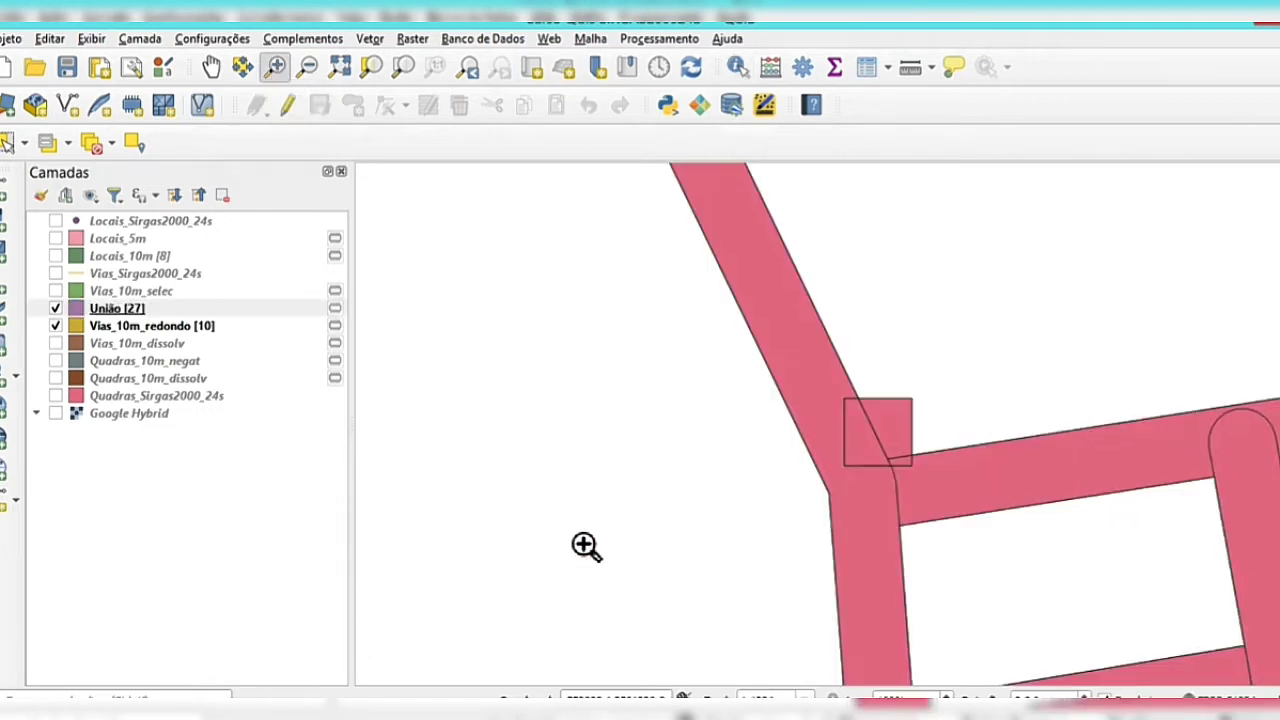
pyautogui.click(740, 67)
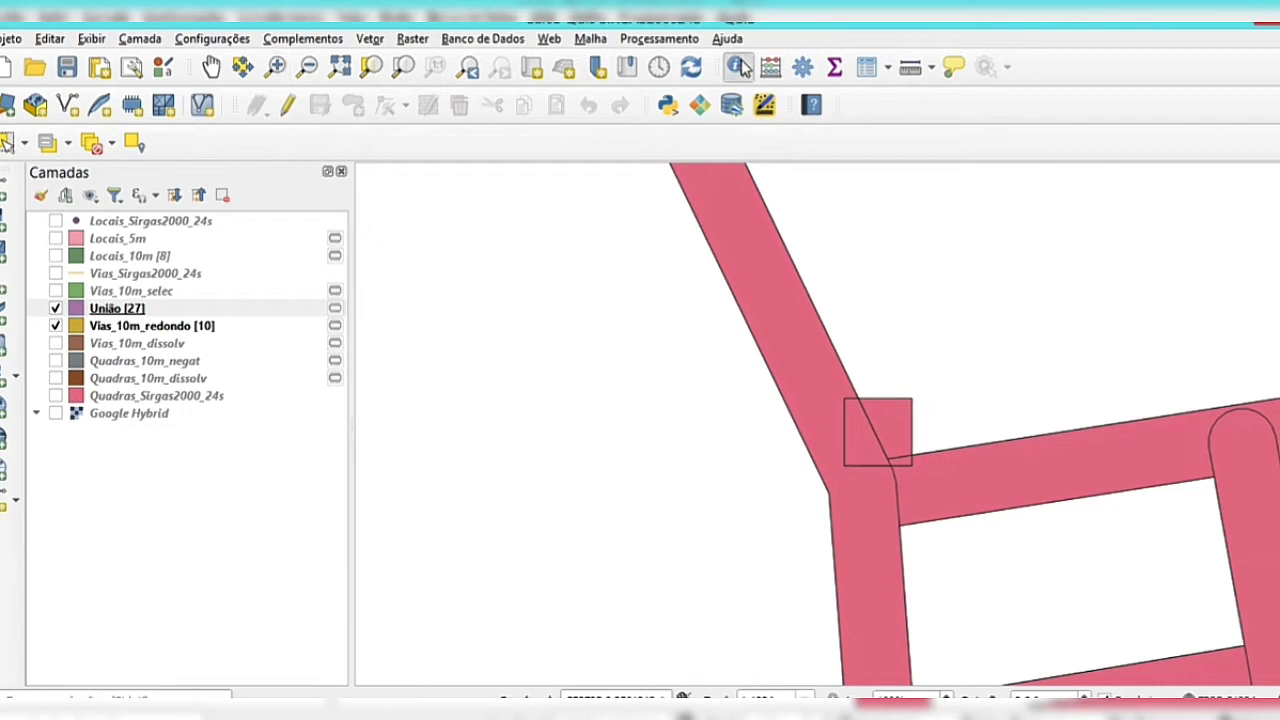
pyautogui.click(808, 393)
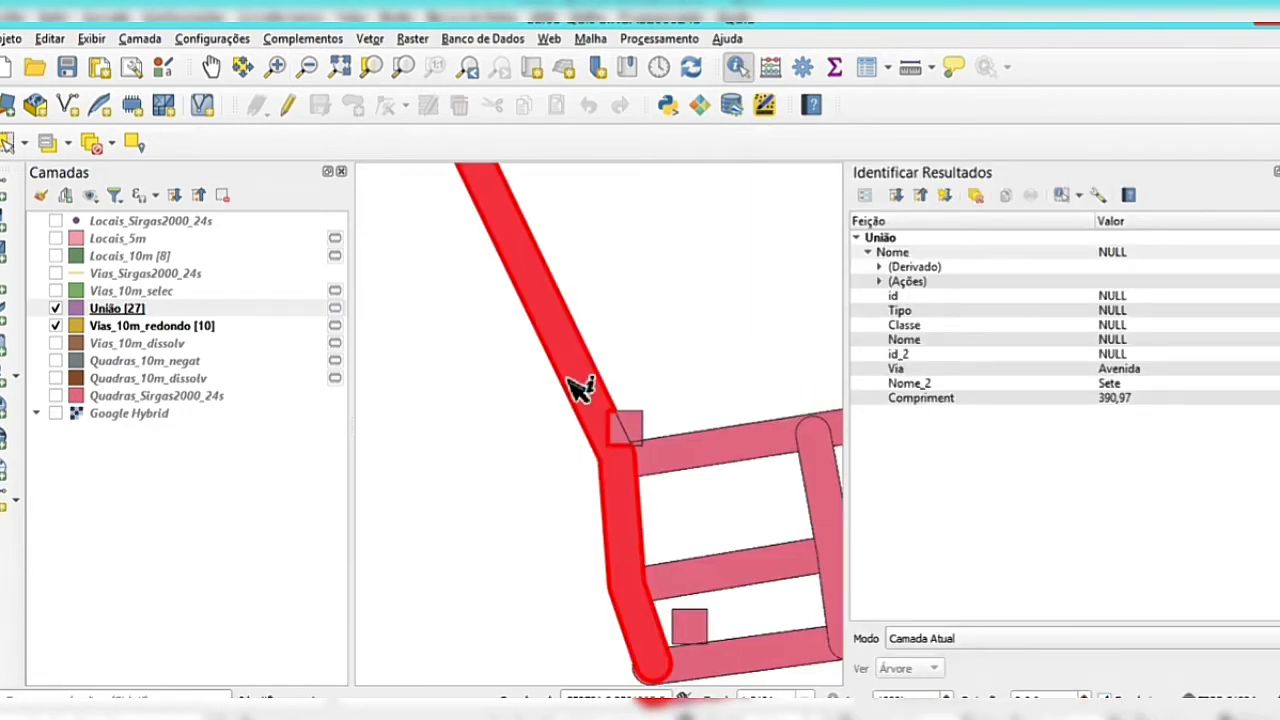
pyautogui.click(630, 447)
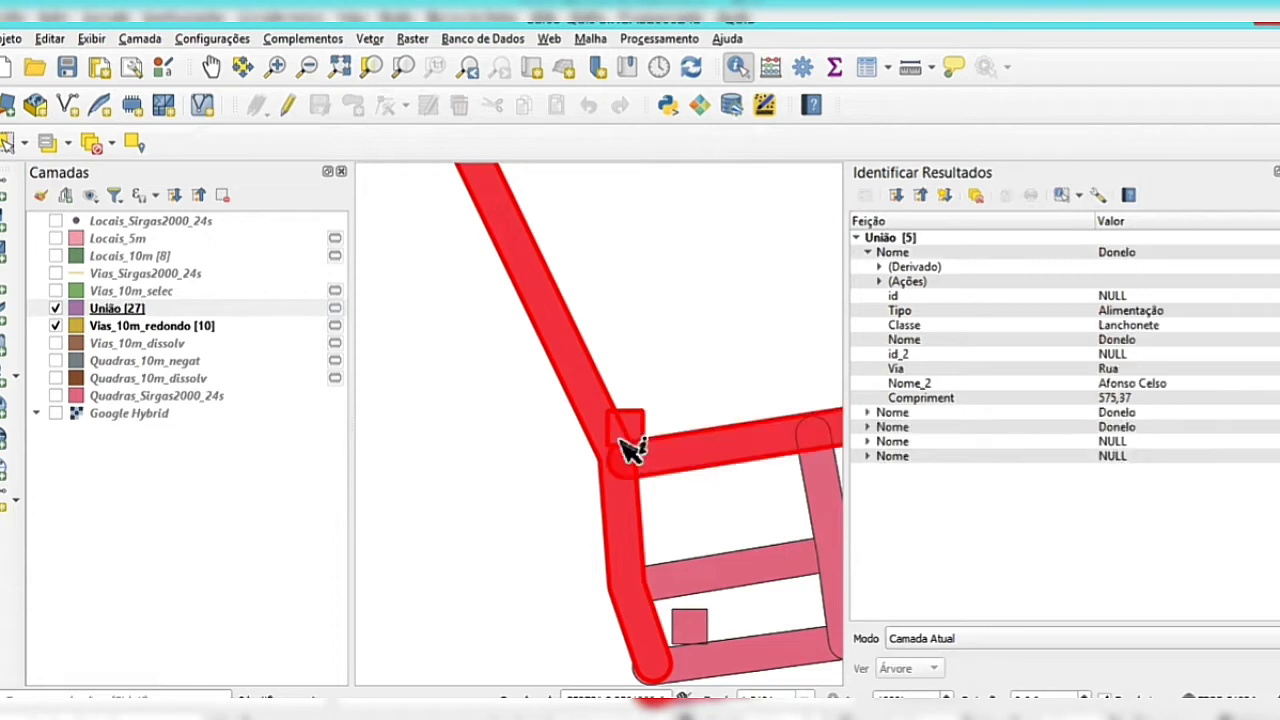
pyautogui.click(632, 437)
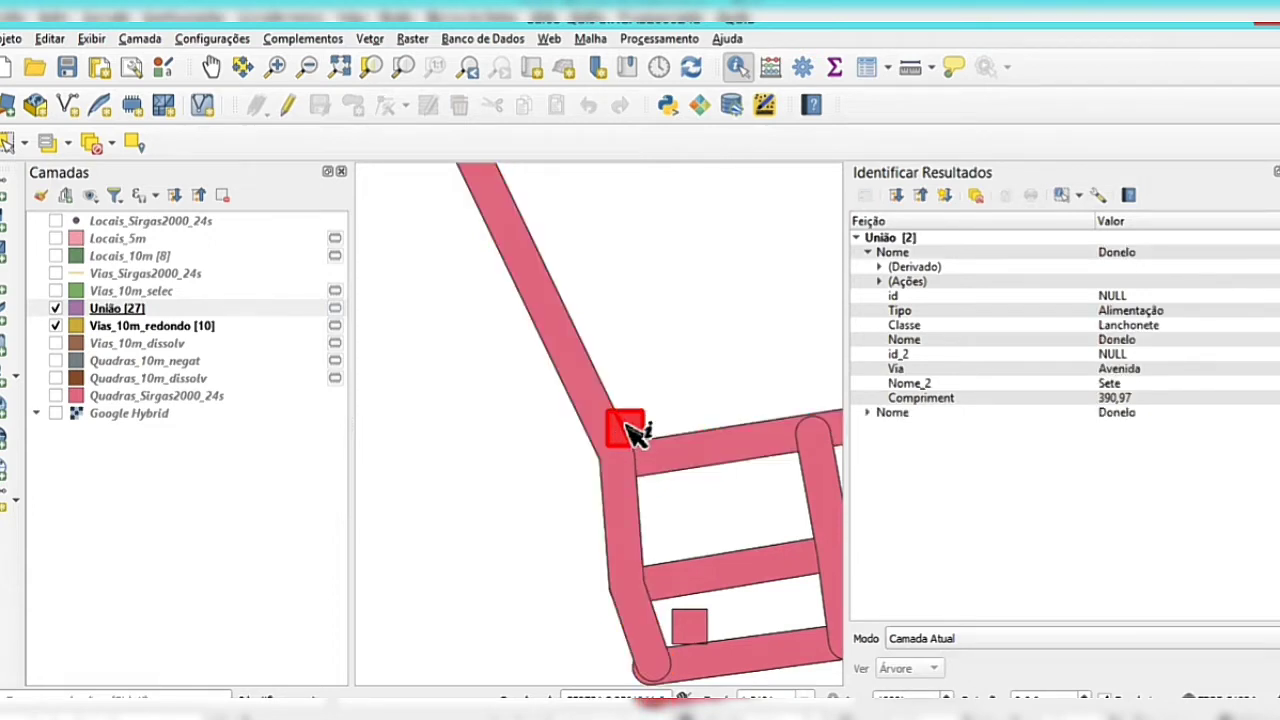
pyautogui.click(651, 424)
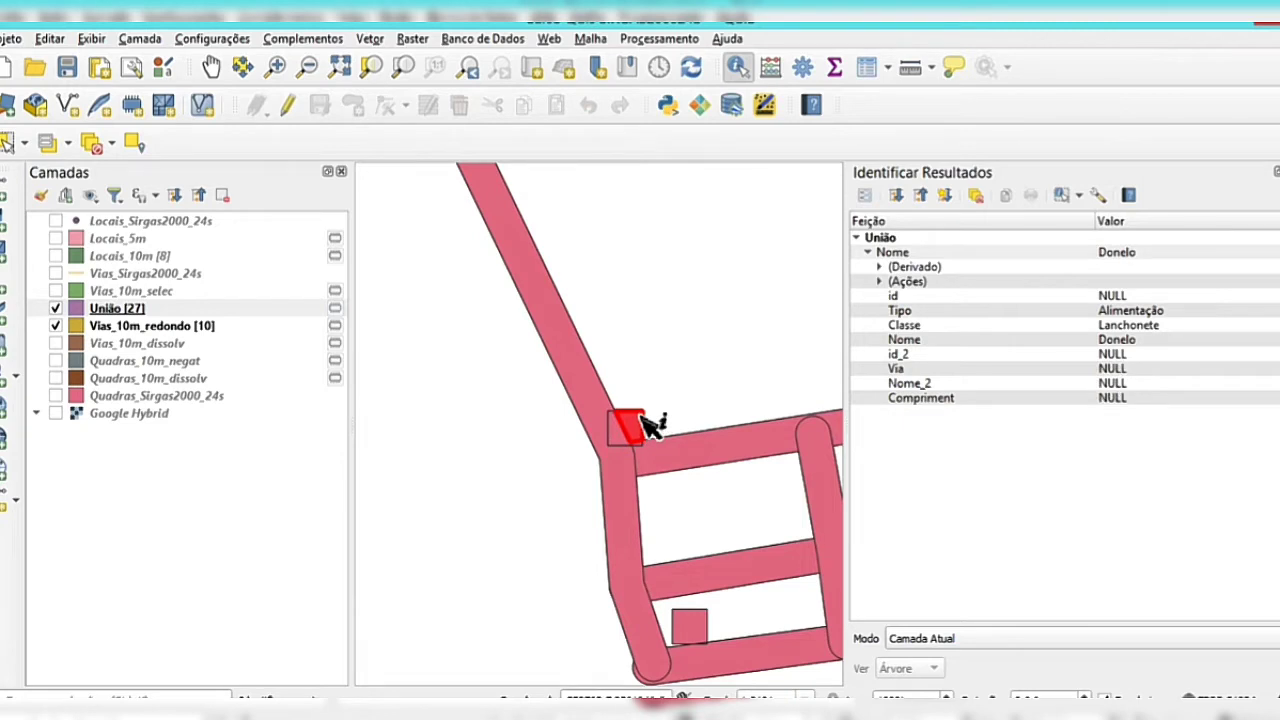
pyautogui.click(625, 436)
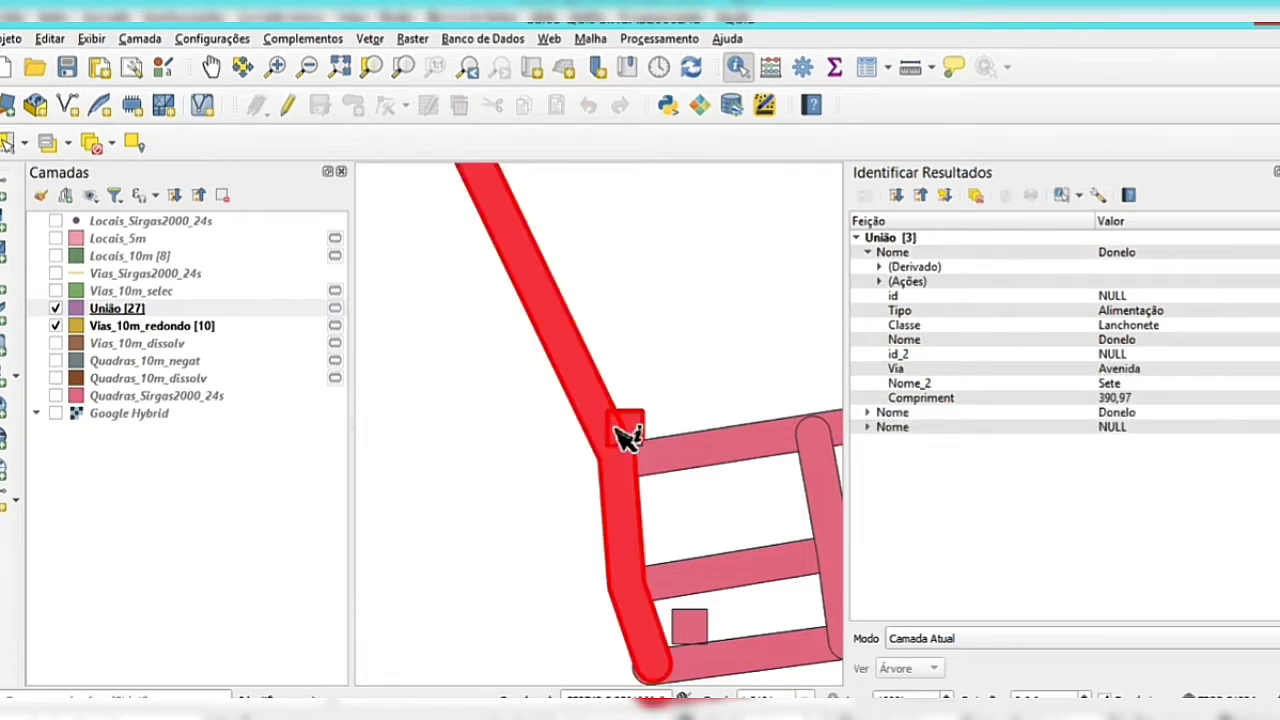
# - Examine at close range the attributes of each União piece of the westernmost square and its two adjoining roads, then close the results
pyautogui.click(278, 68)
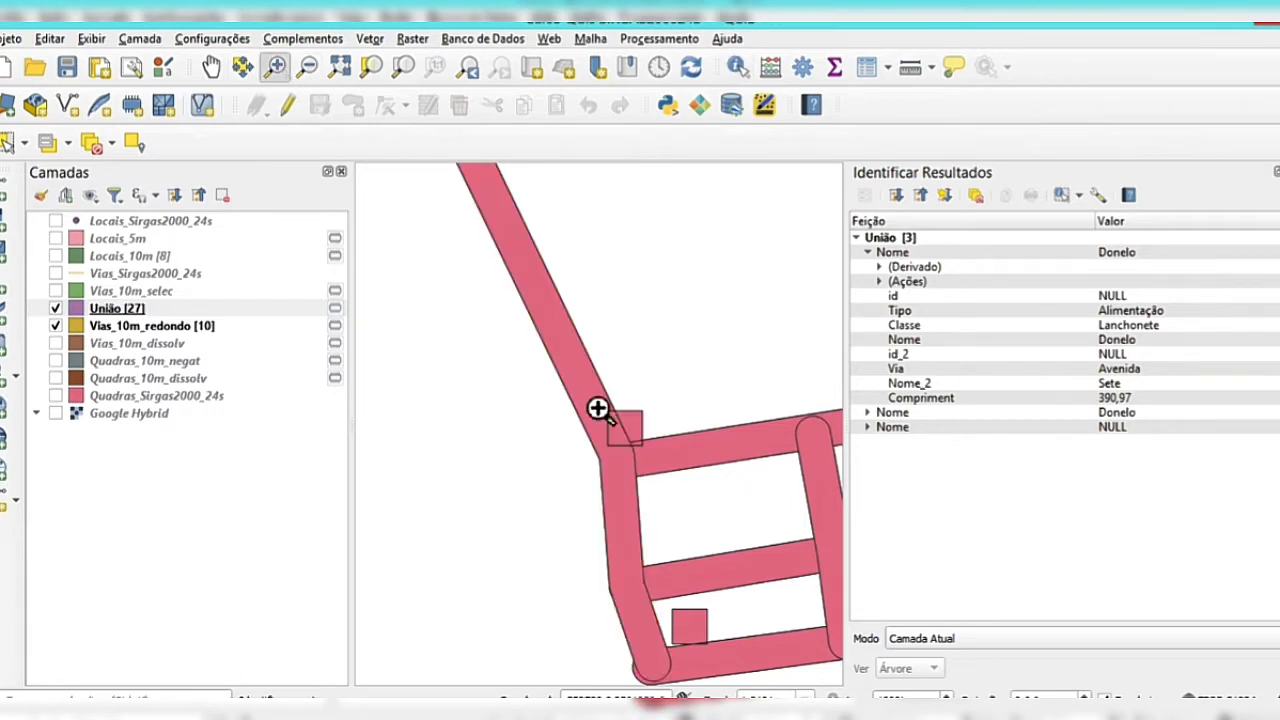
pyautogui.moveTo(597, 408); pyautogui.dragTo(674, 470)
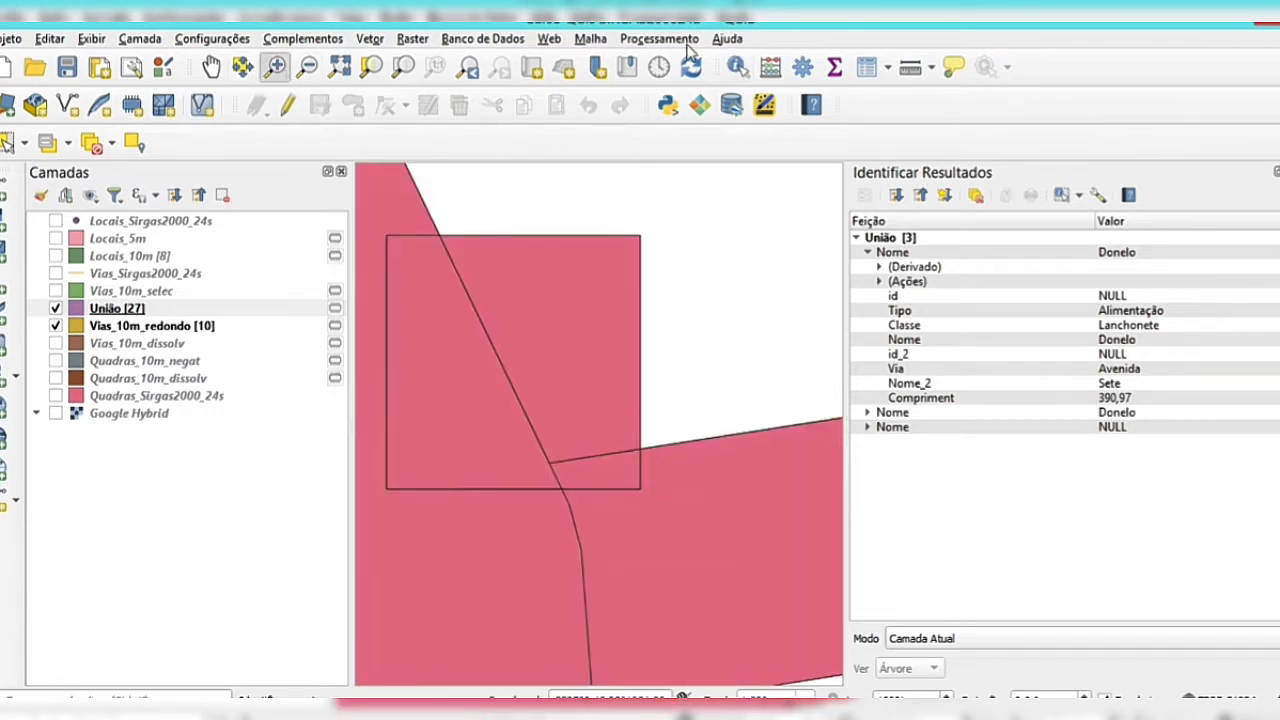
pyautogui.click(737, 66)
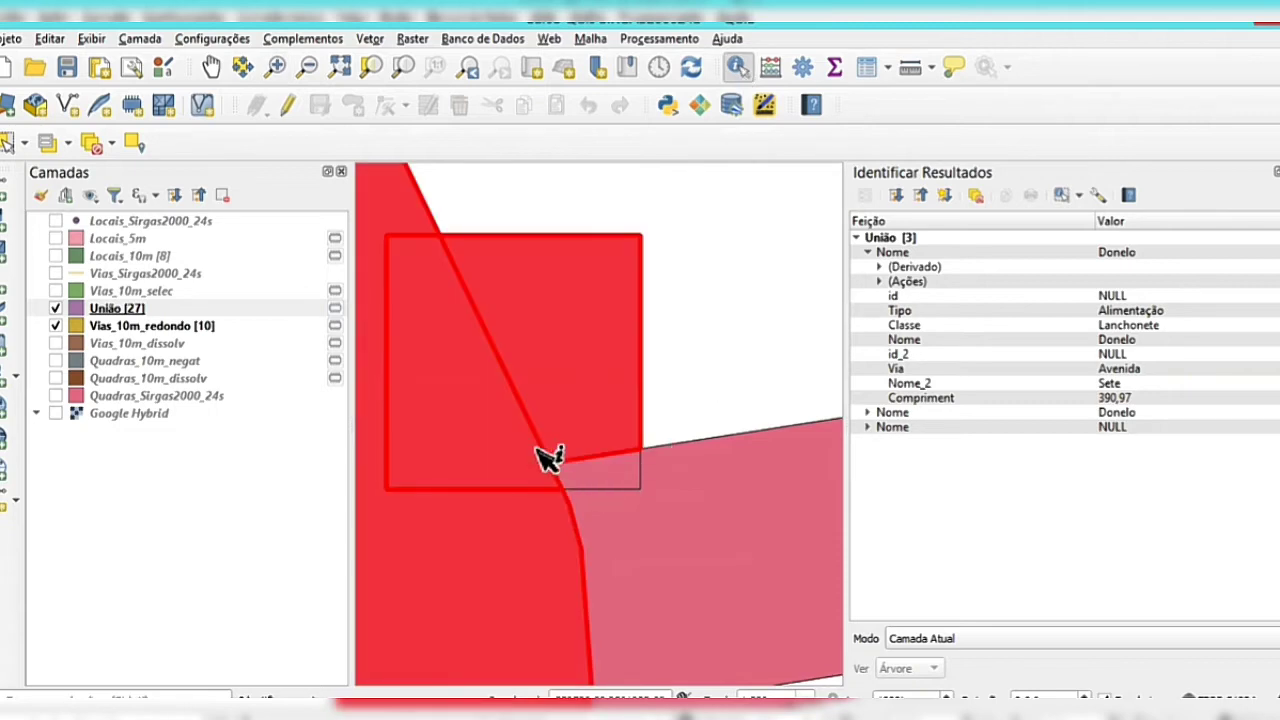
pyautogui.click(614, 486)
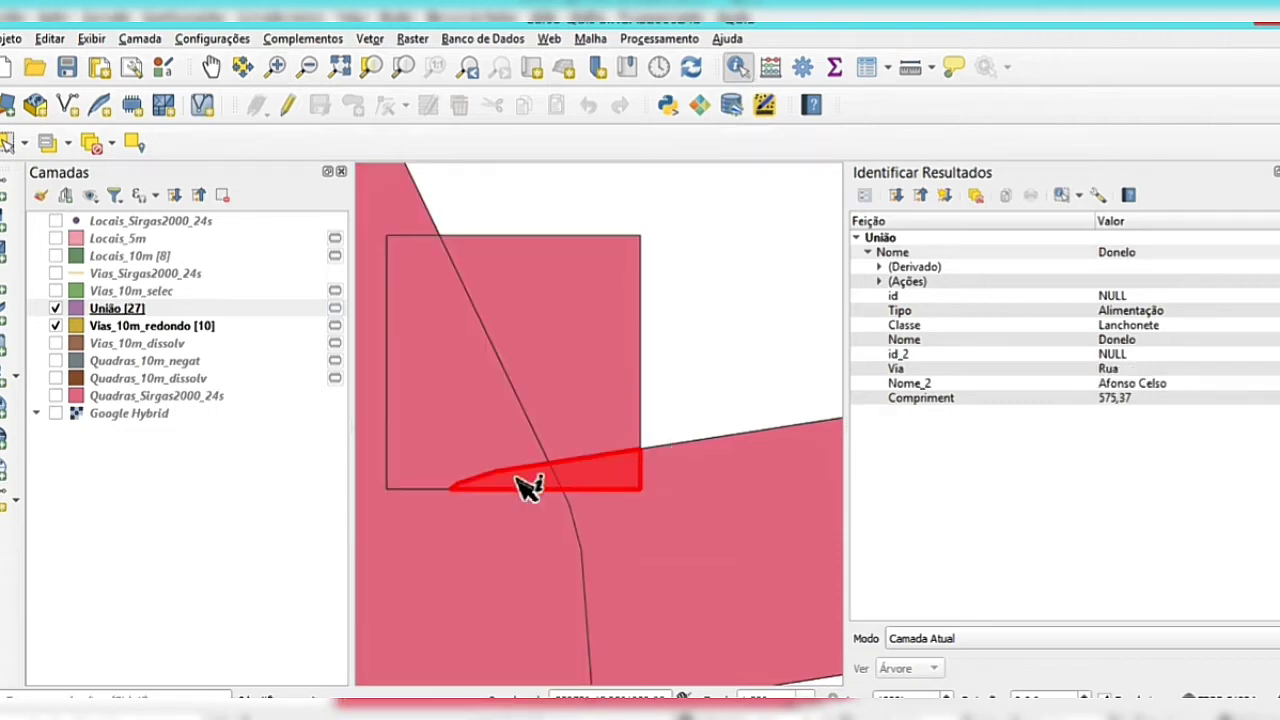
pyautogui.click(641, 257)
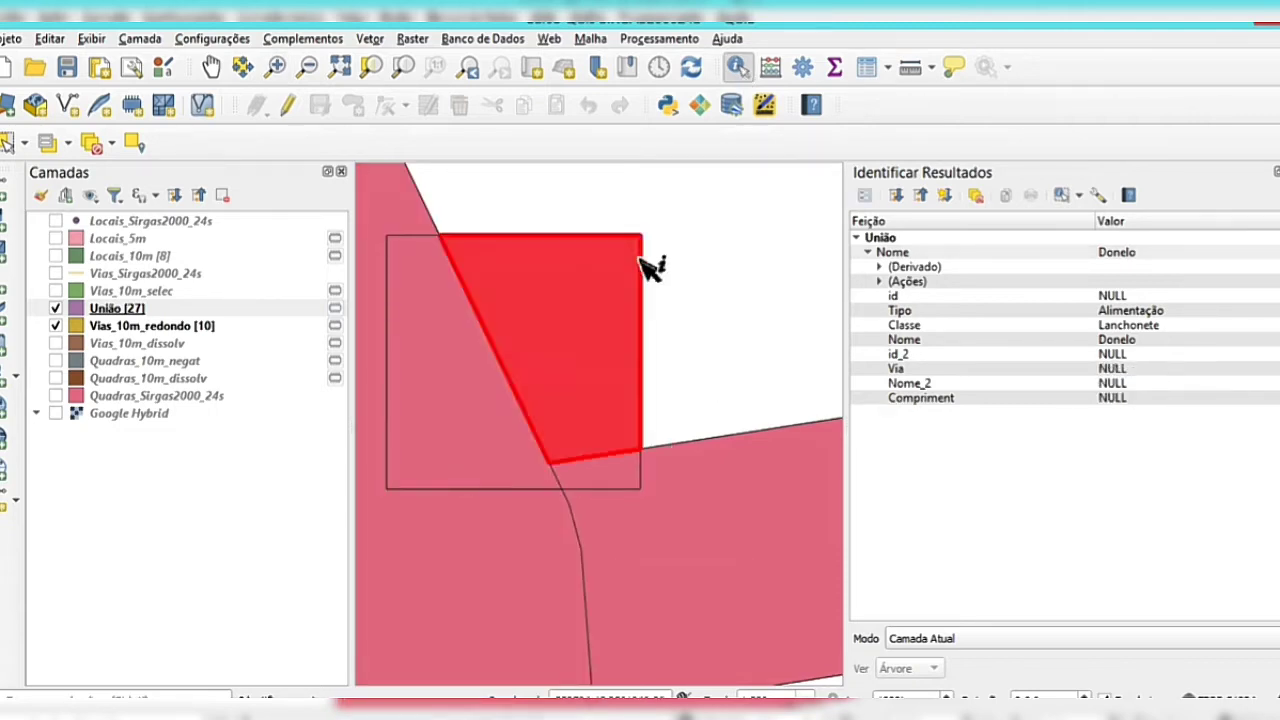
pyautogui.click(425, 288)
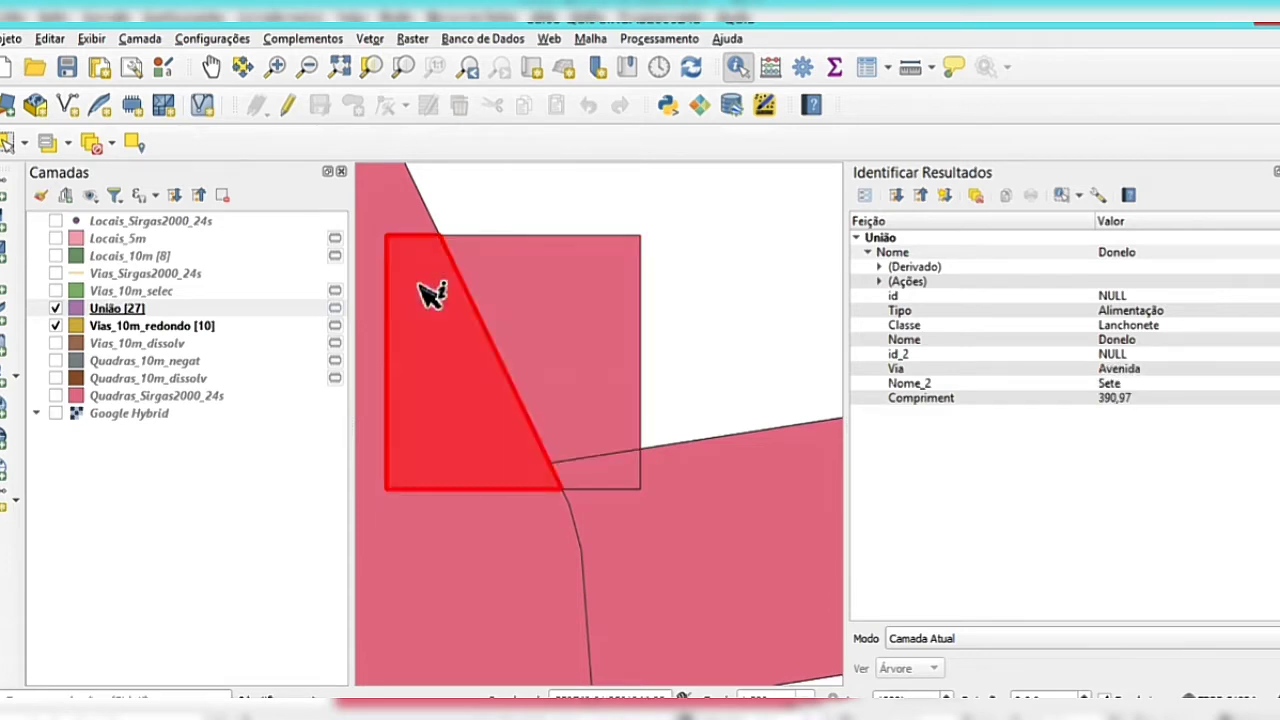
pyautogui.click(676, 561)
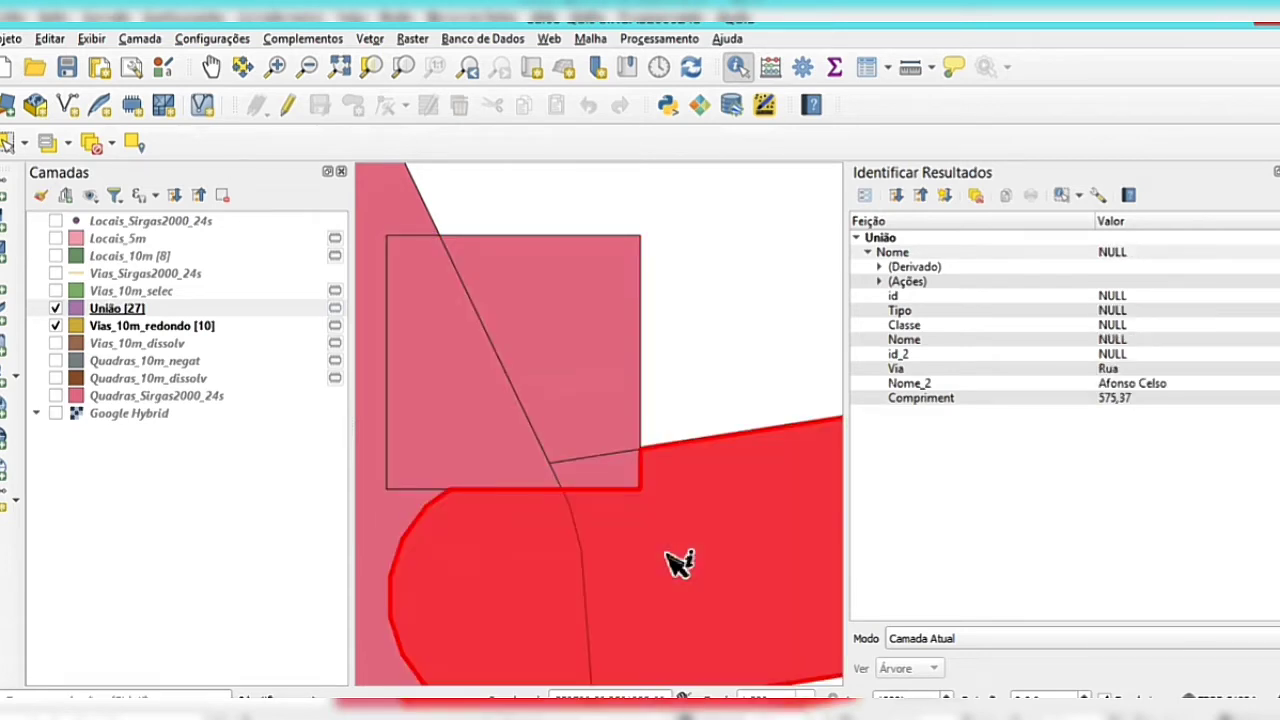
pyautogui.click(403, 525)
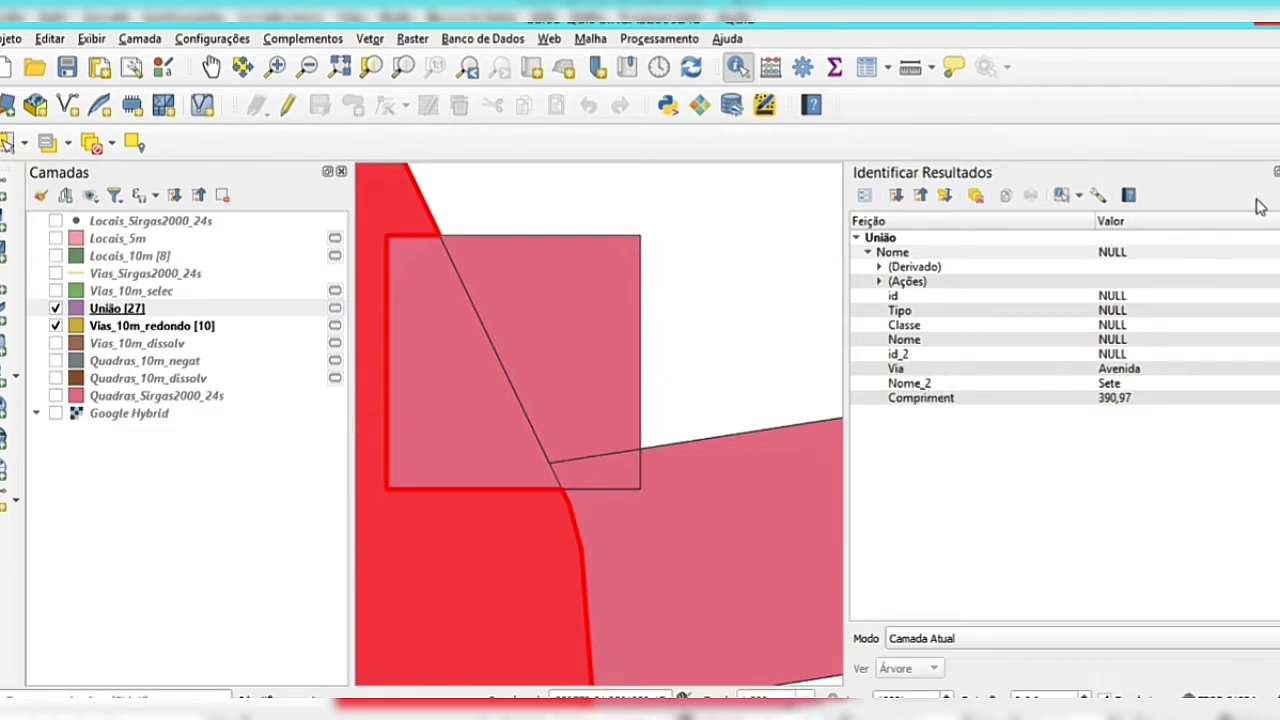
pyautogui.click(1279, 172)
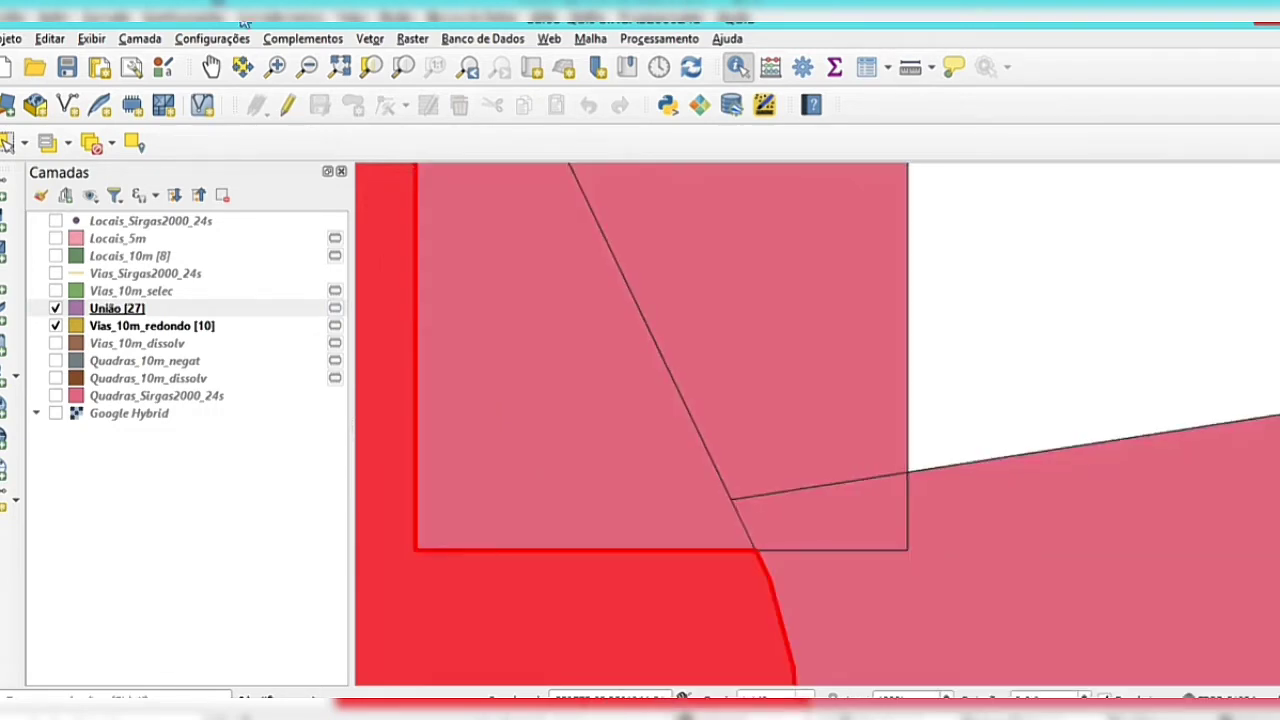
# - Identify the União pieces inside and outside the road for the left square of the central pair, plus the adjoining horizontal road
pyautogui.click(469, 68)
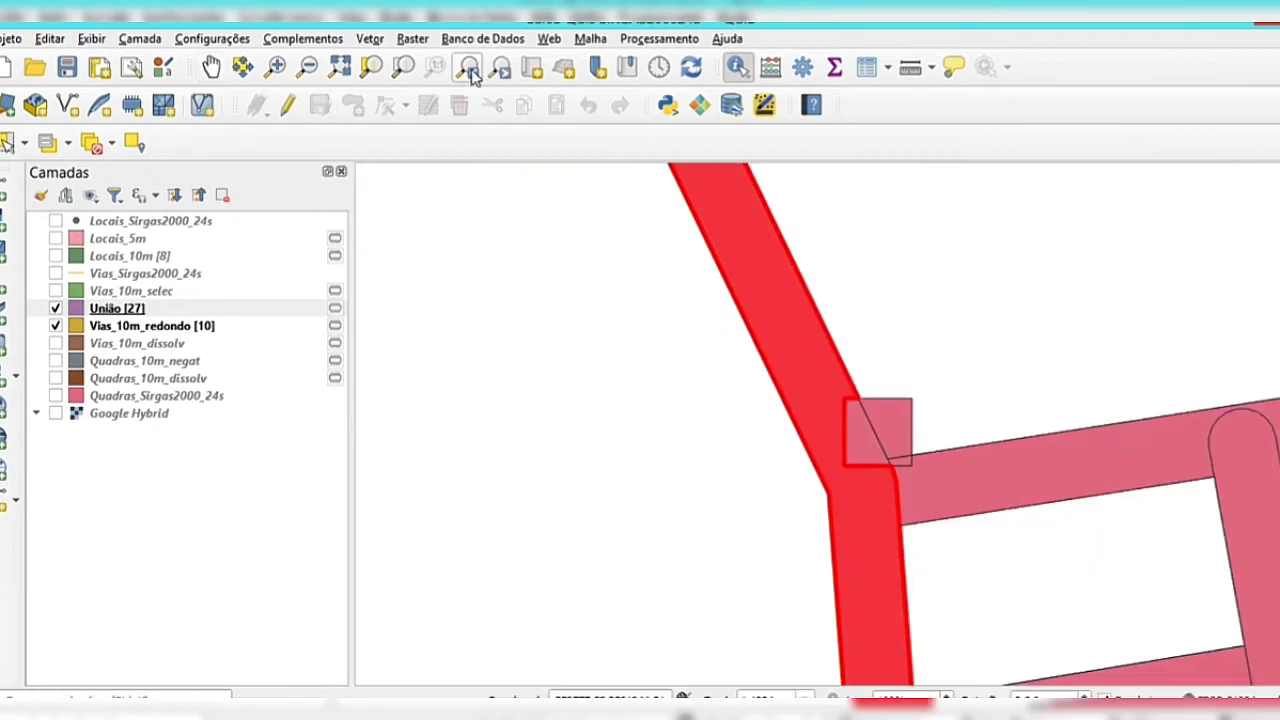
pyautogui.click(469, 68)
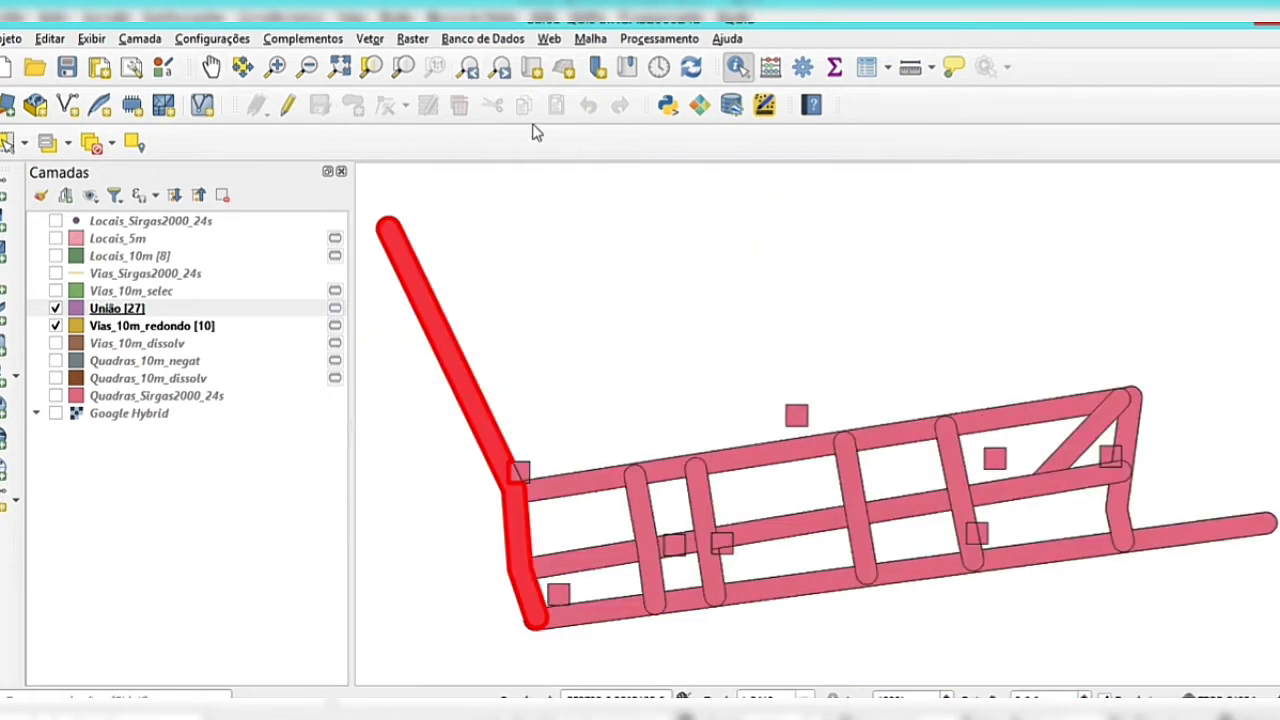
pyautogui.click(277, 67)
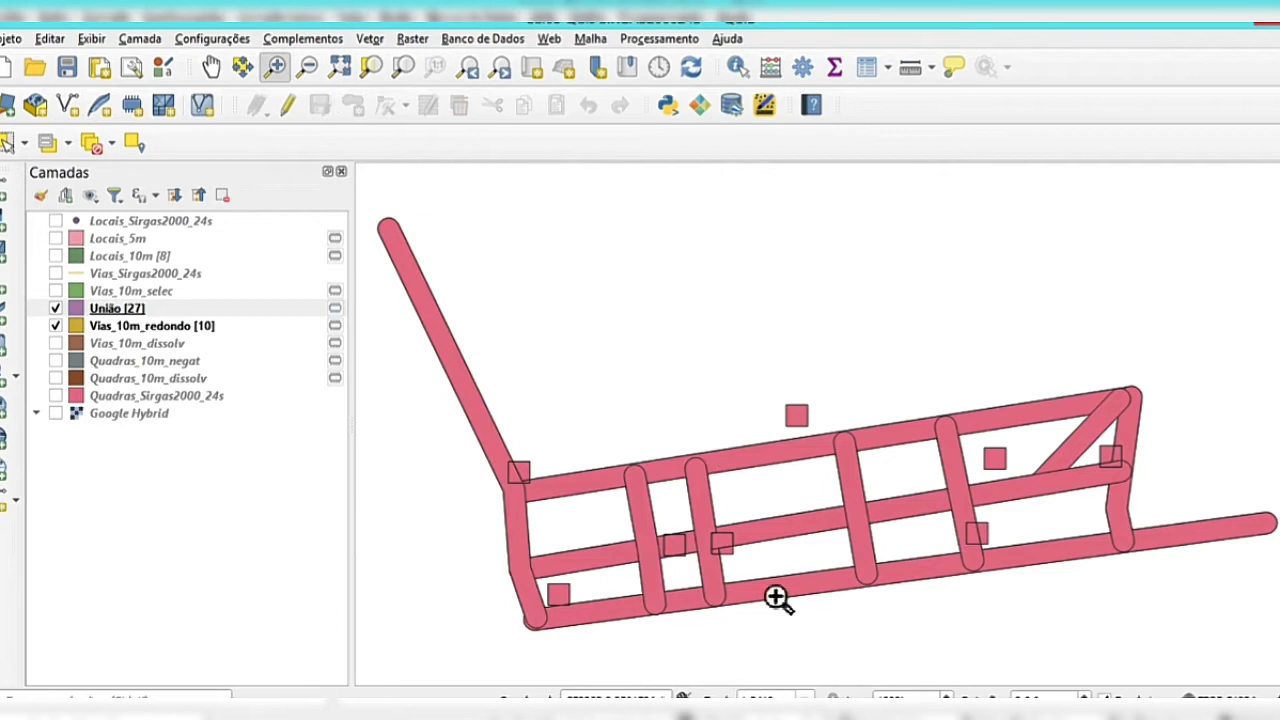
pyautogui.moveTo(691, 531); pyautogui.dragTo(751, 580)
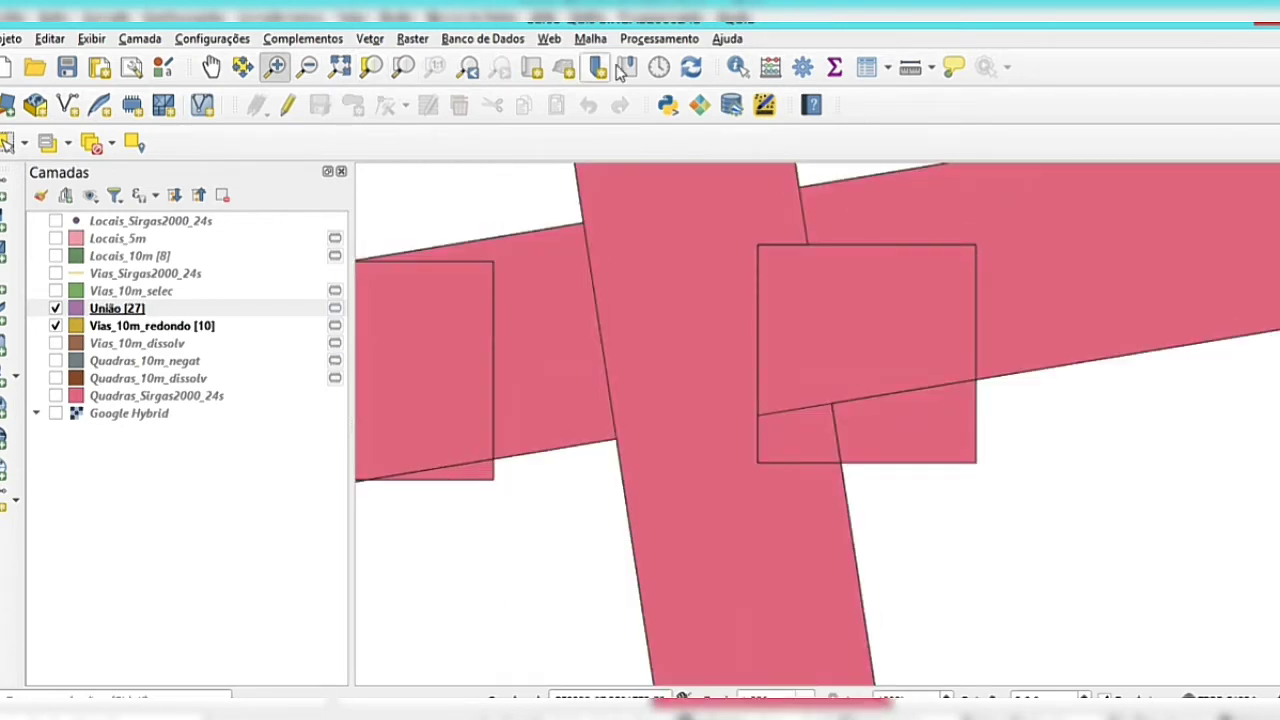
pyautogui.click(737, 67)
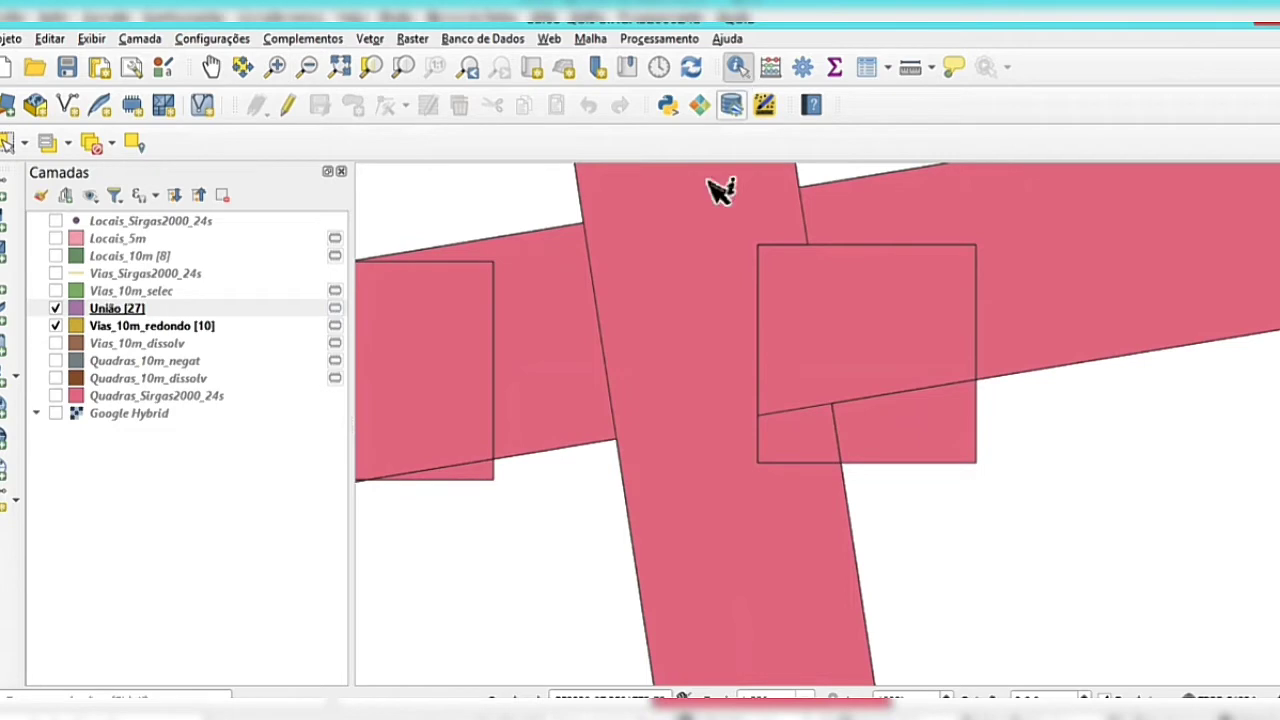
pyautogui.click(500, 486)
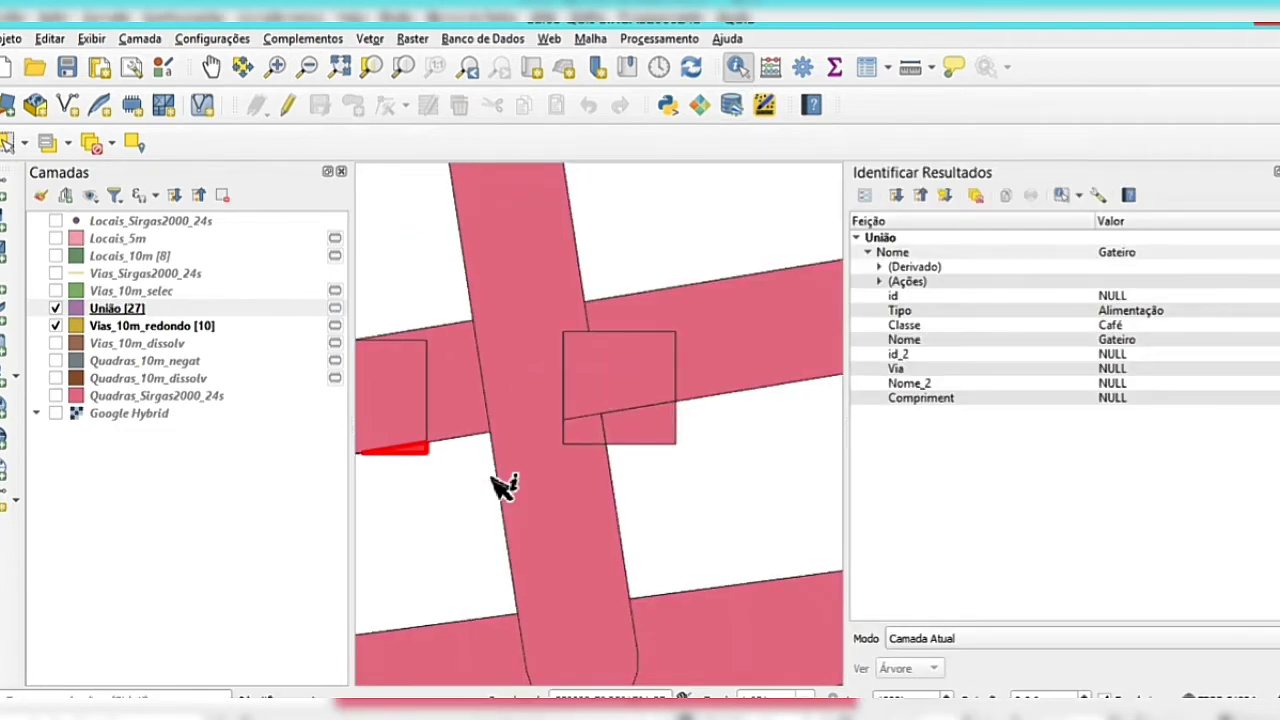
pyautogui.click(424, 401)
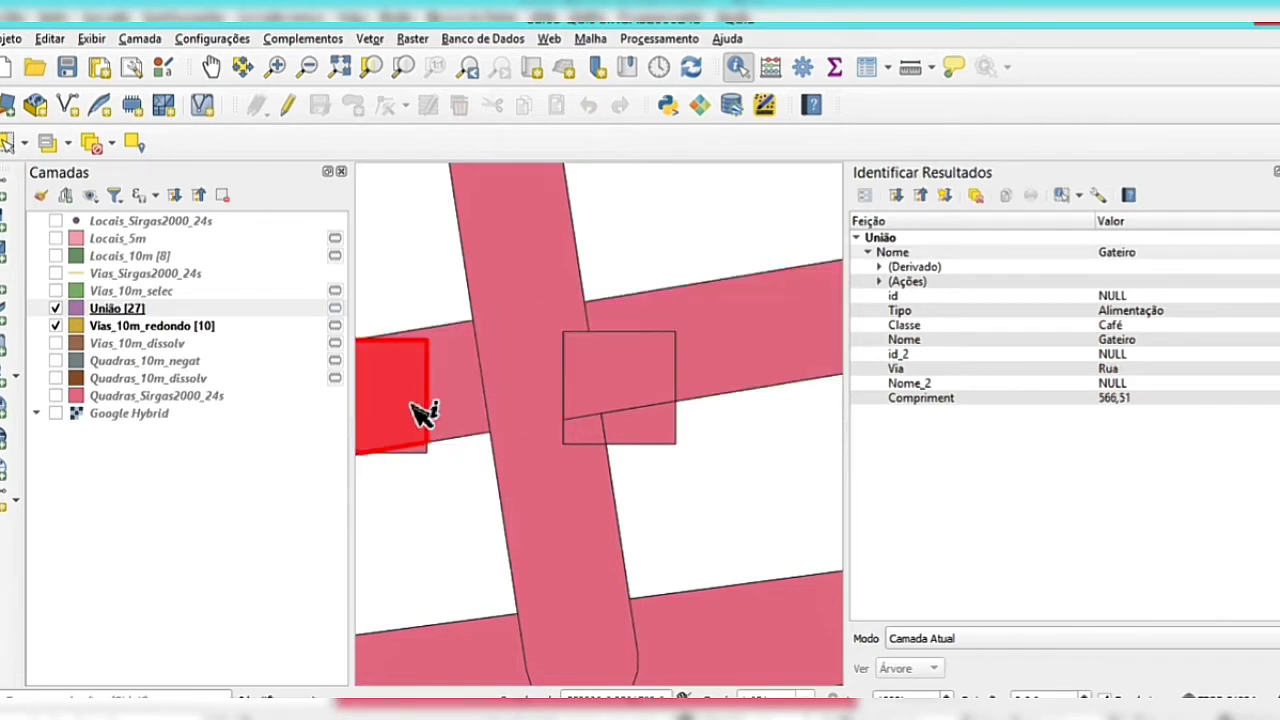
pyautogui.click(474, 393)
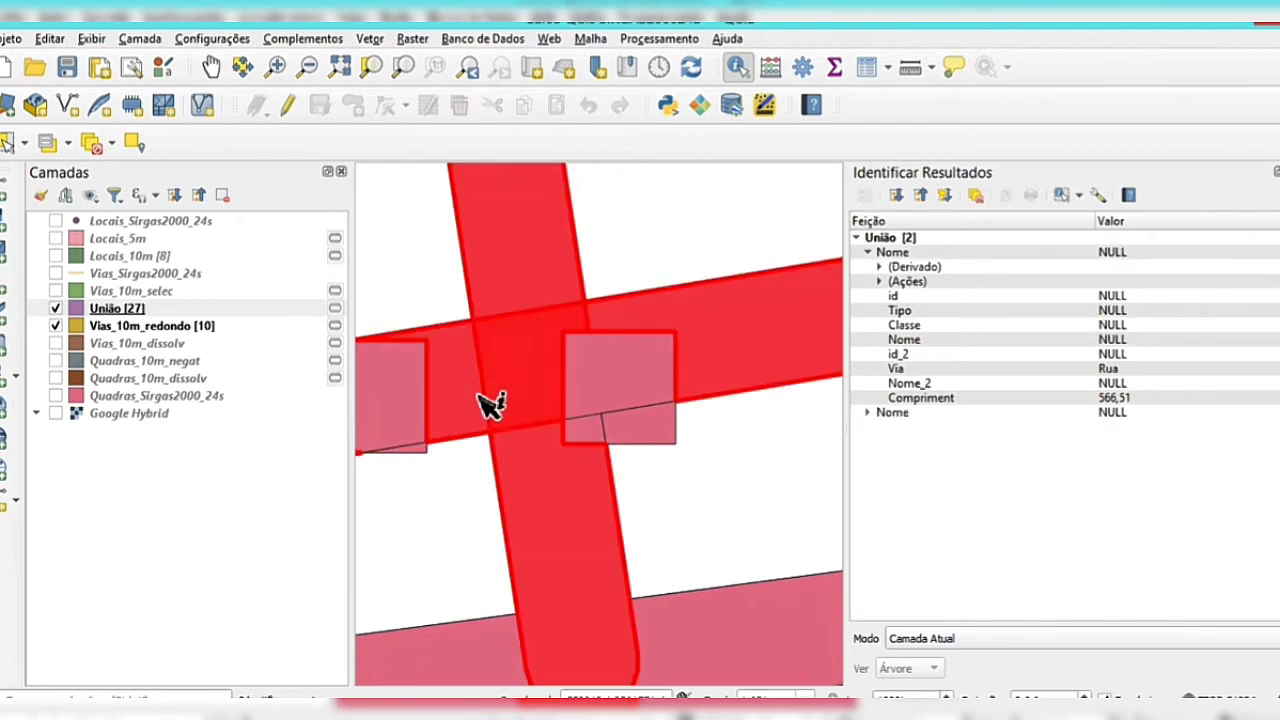
pyautogui.click(480, 400)
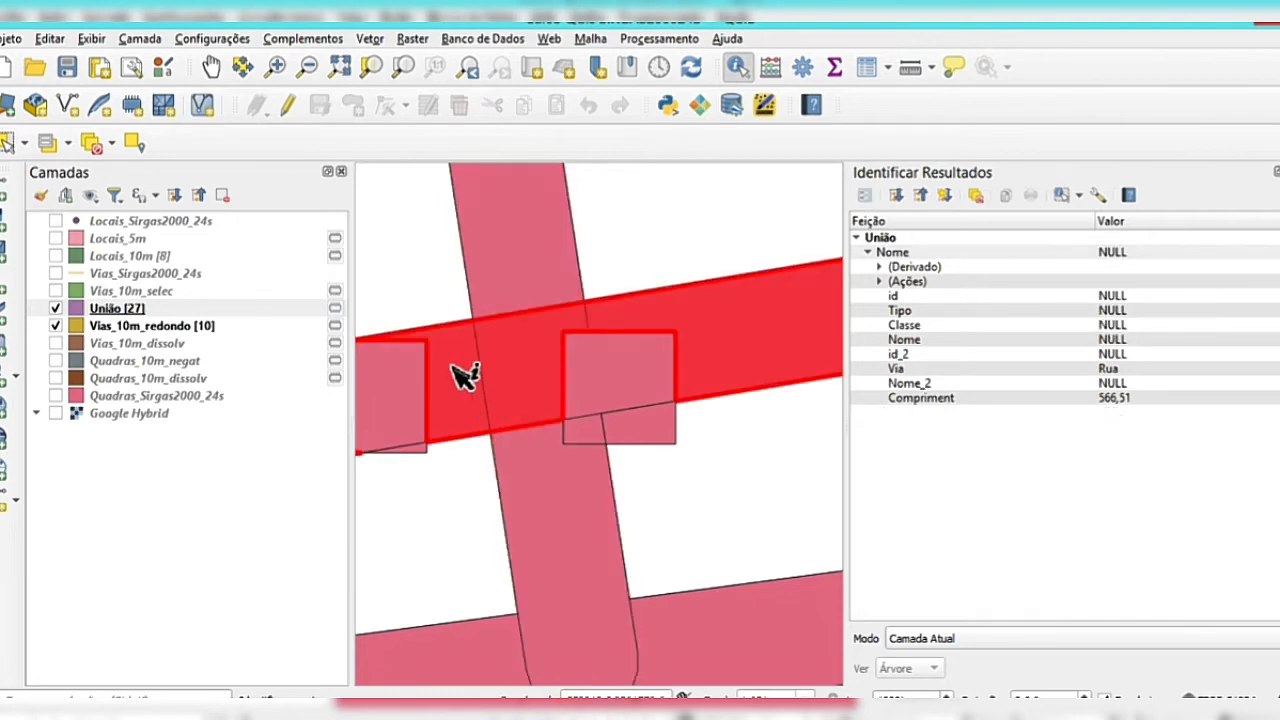
# - Identify the União pieces of the right square in the central pair, both overlapping and outside the roads, and close the results
pyautogui.click(609, 388)
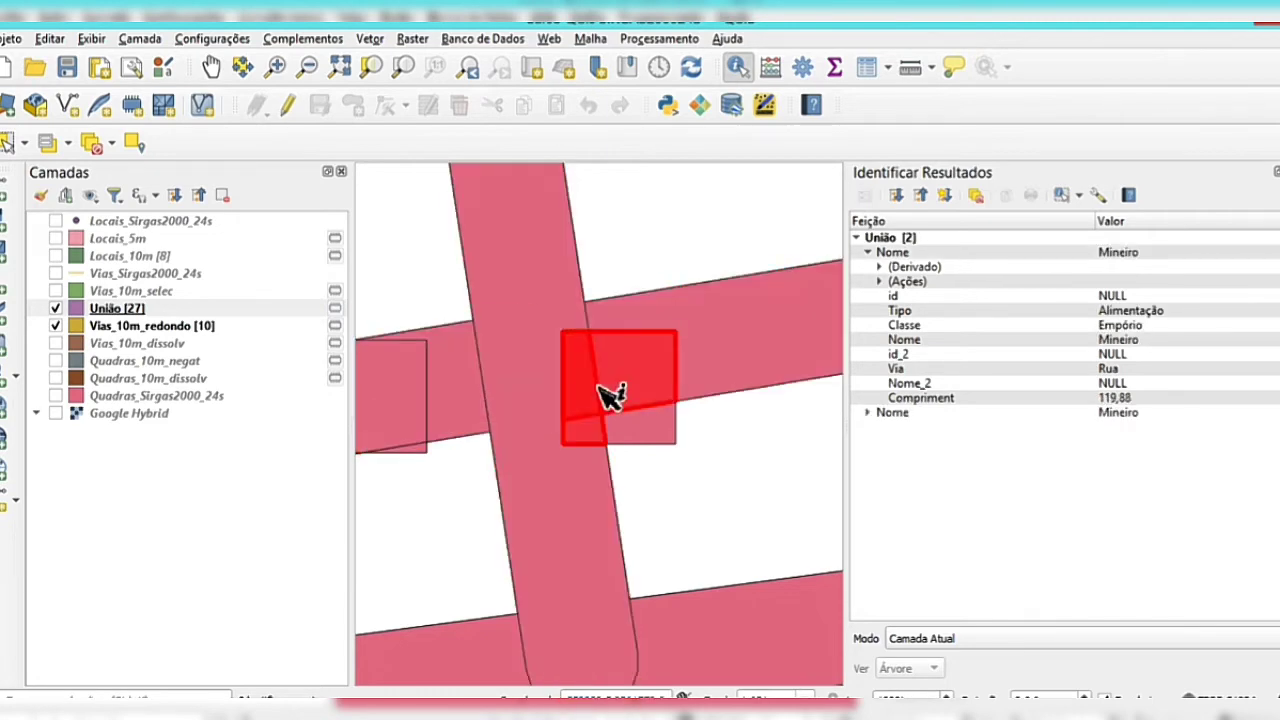
pyautogui.click(592, 435)
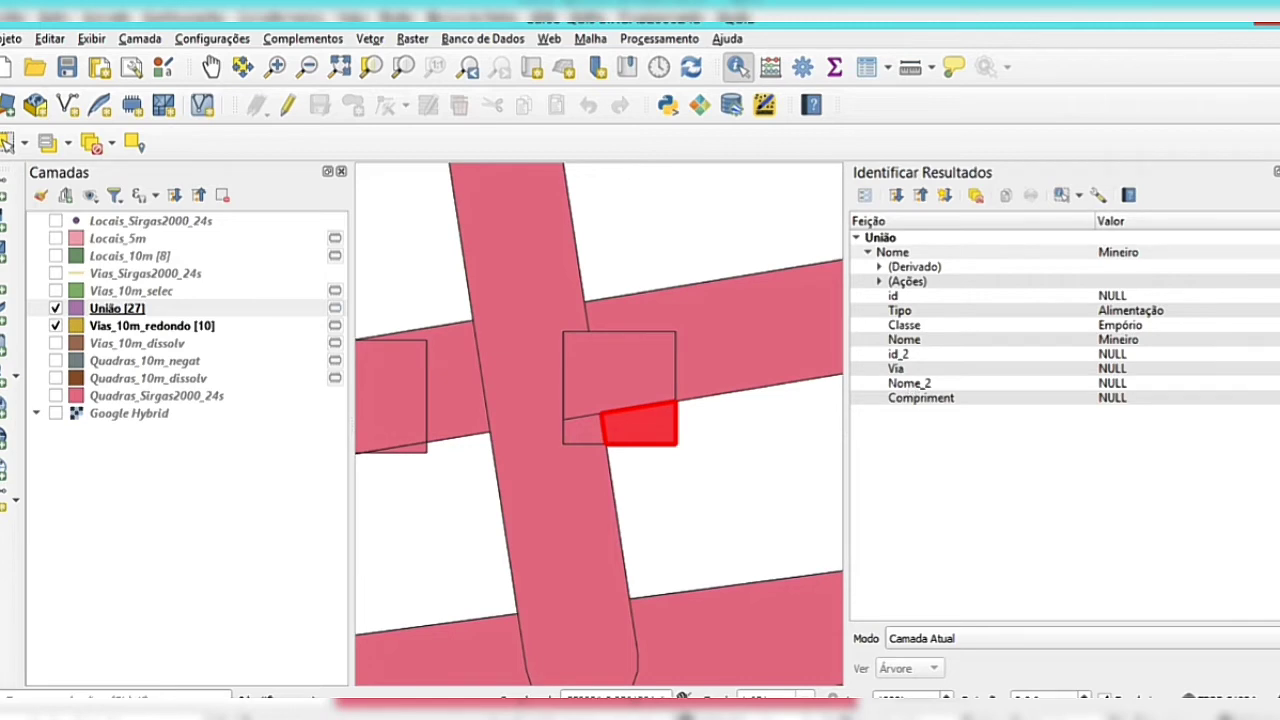
pyautogui.click(1279, 172)
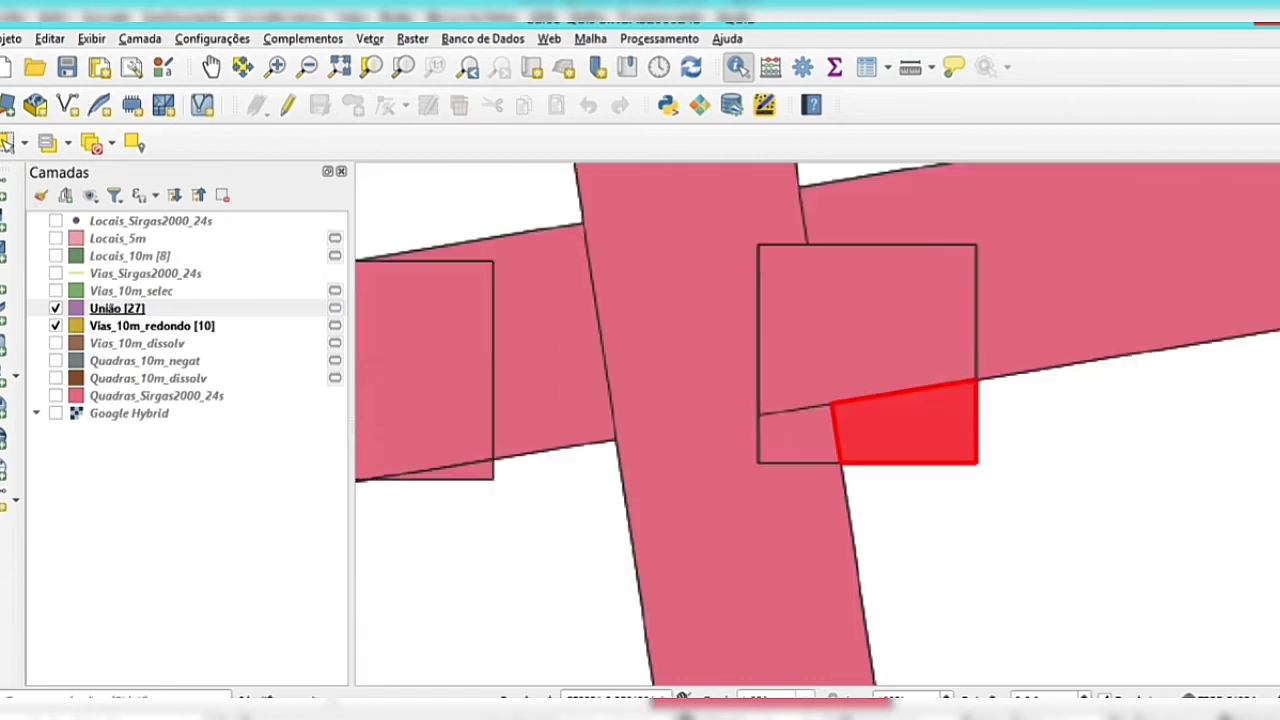
# - Identify the União pieces of the easternmost square near the diagonal road, checking the part outside the roads and the lower road overlap
pyautogui.rightClick(114, 311)
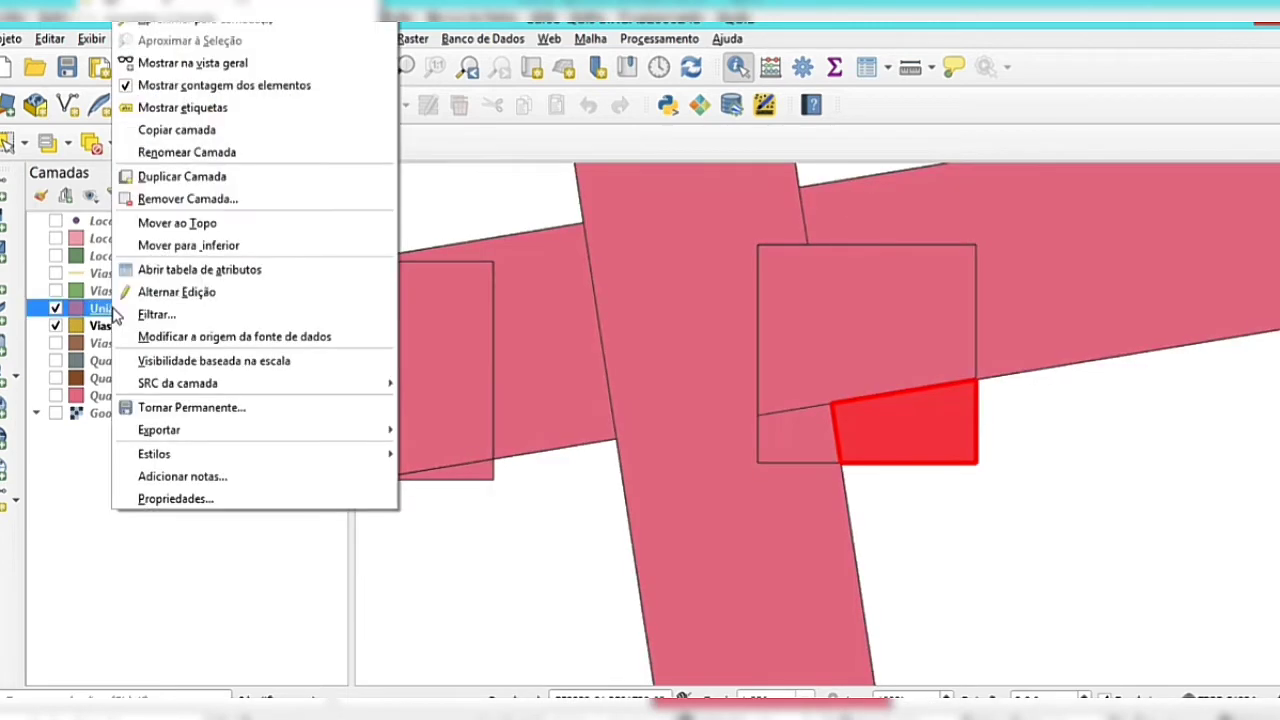
pyautogui.click(168, 24)
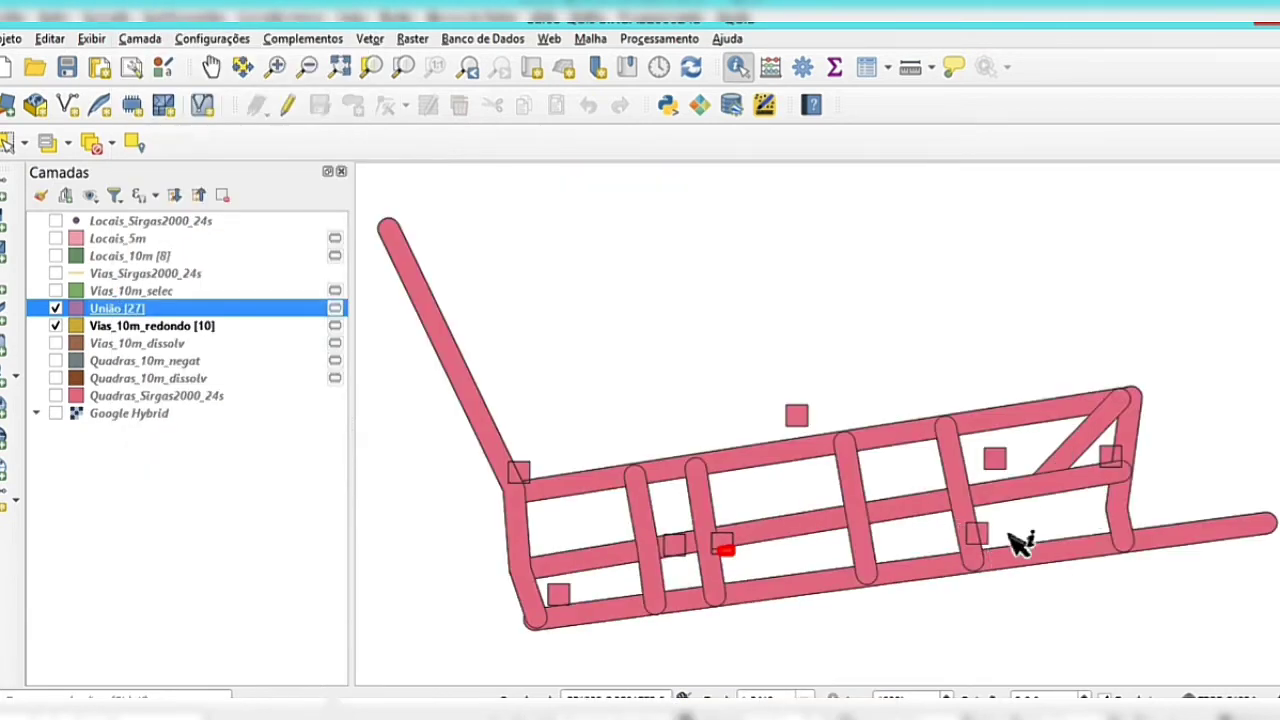
pyautogui.click(275, 66)
pyautogui.moveTo(1060, 423); pyautogui.dragTo(1150, 476)
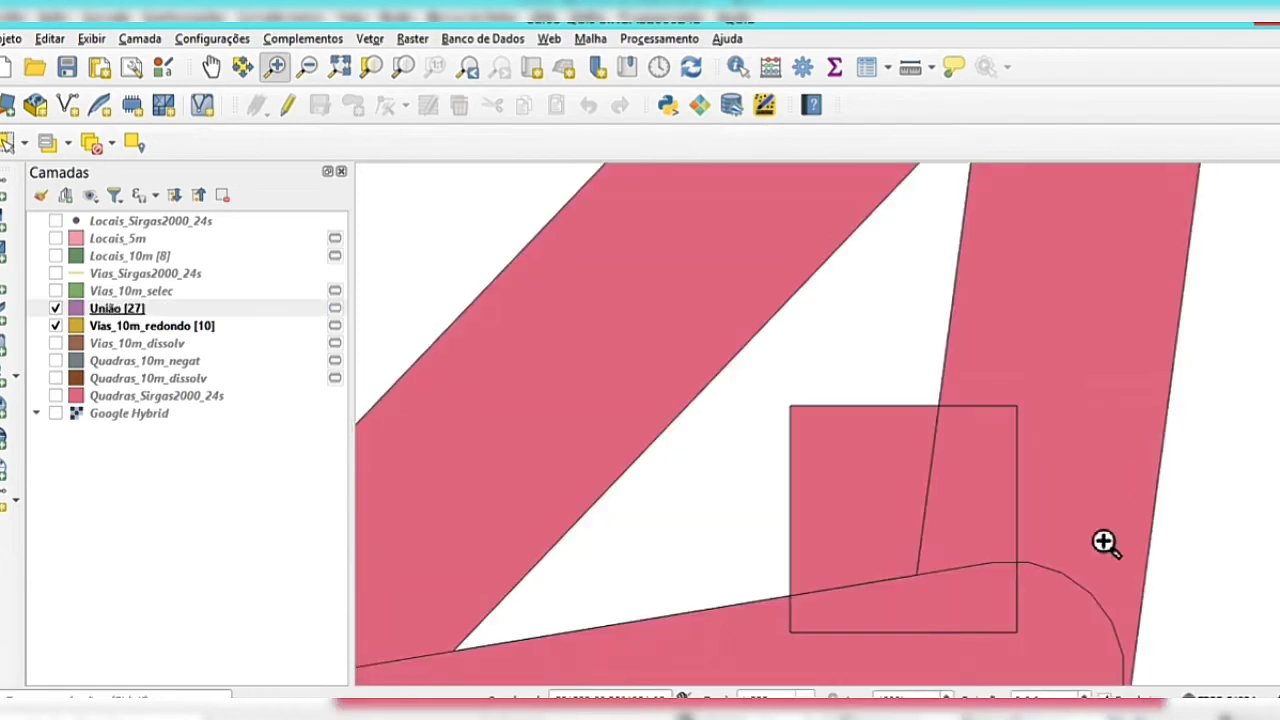
pyautogui.click(122, 312)
pyautogui.click(737, 66)
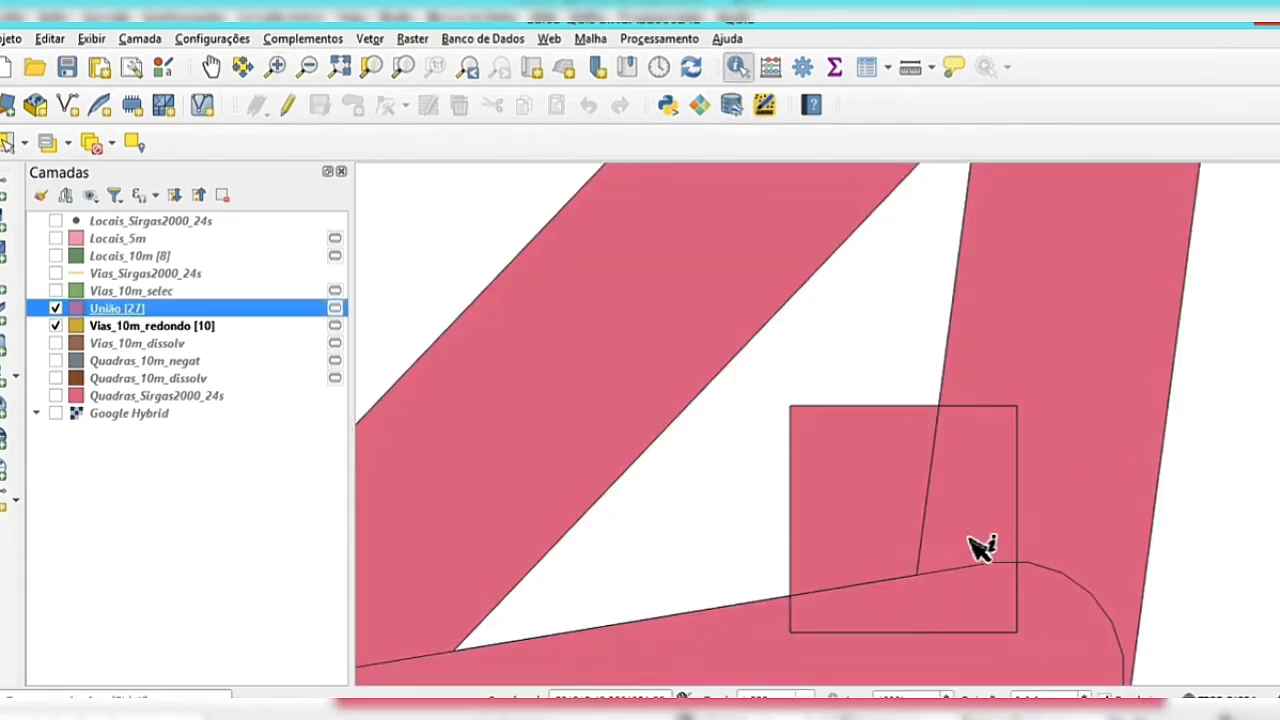
pyautogui.click(814, 423)
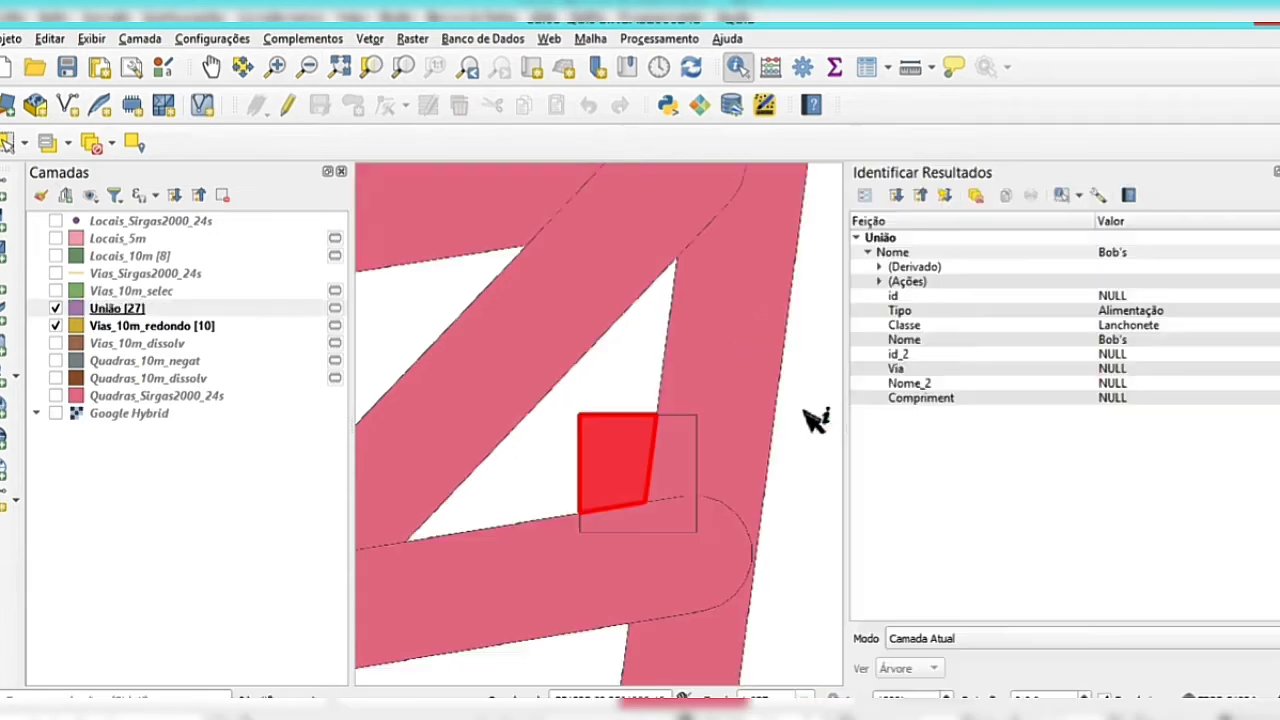
pyautogui.click(690, 533)
pyautogui.click(647, 530)
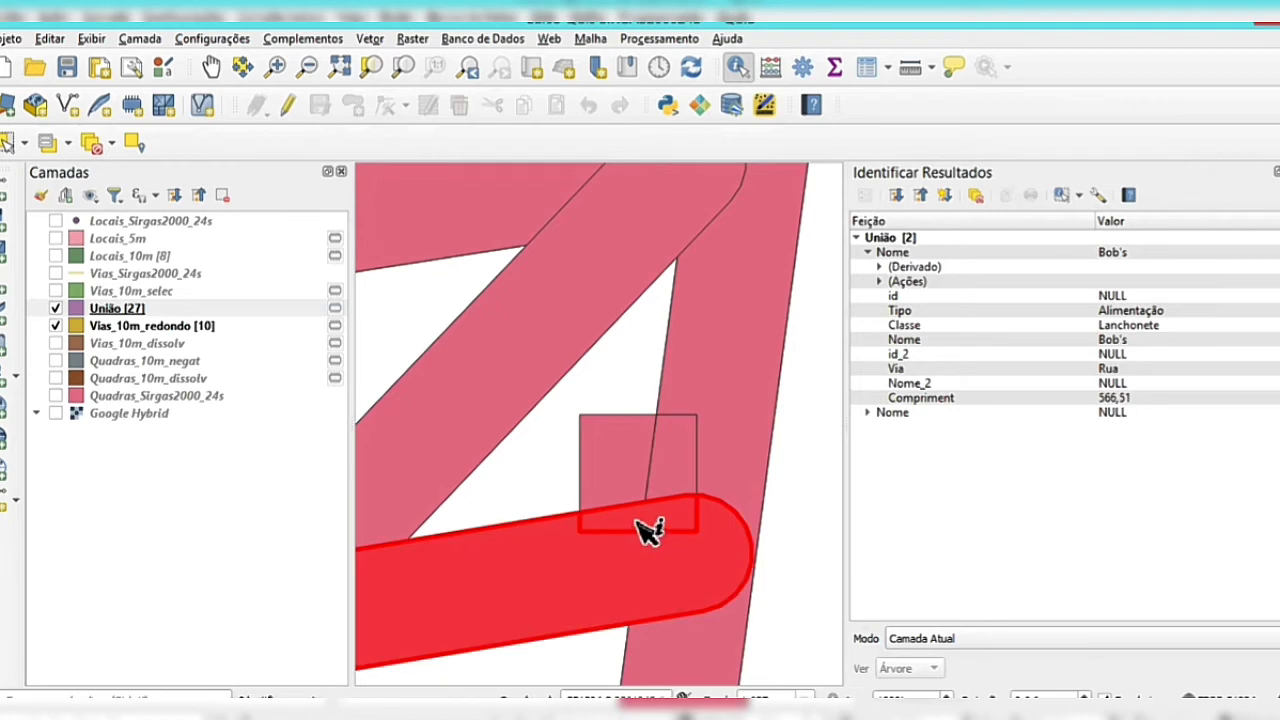
# - Identify the União pieces where the easternmost square overlaps the lower road and the adjoining near-vertical road, and close the results
pyautogui.click(650, 529)
pyautogui.click(630, 527)
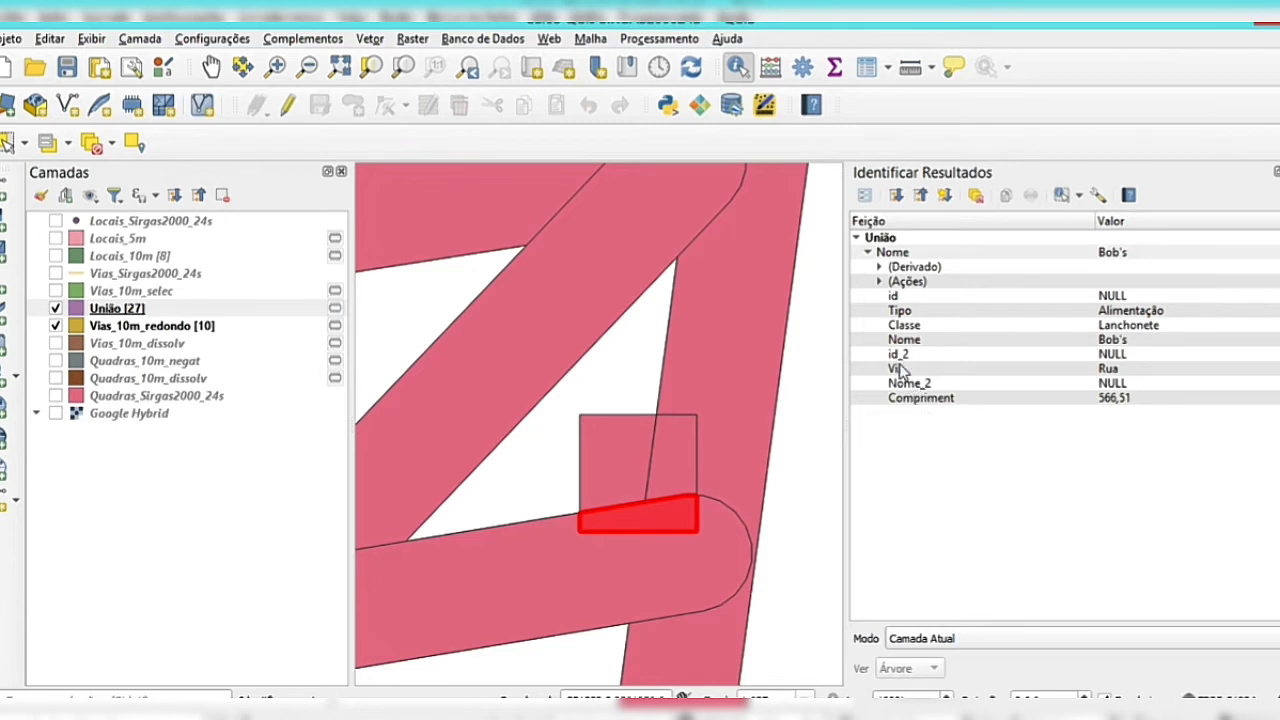
pyautogui.click(680, 468)
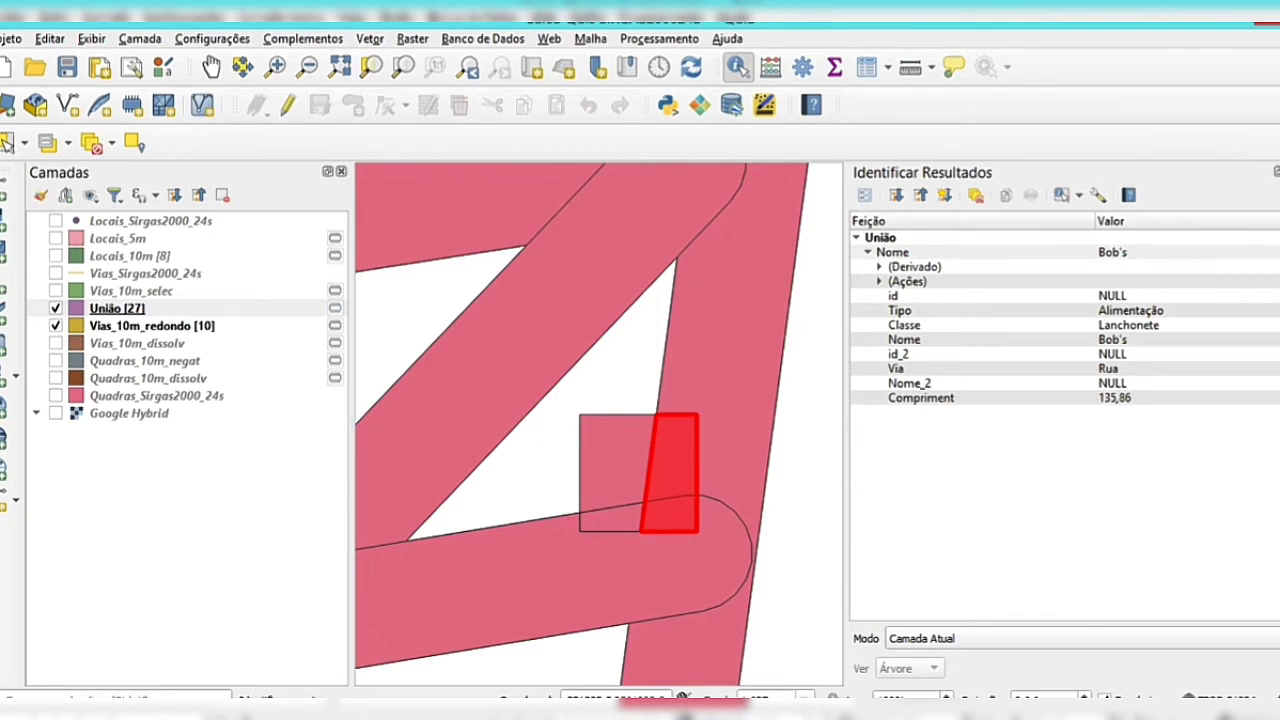
pyautogui.click(1276, 172)
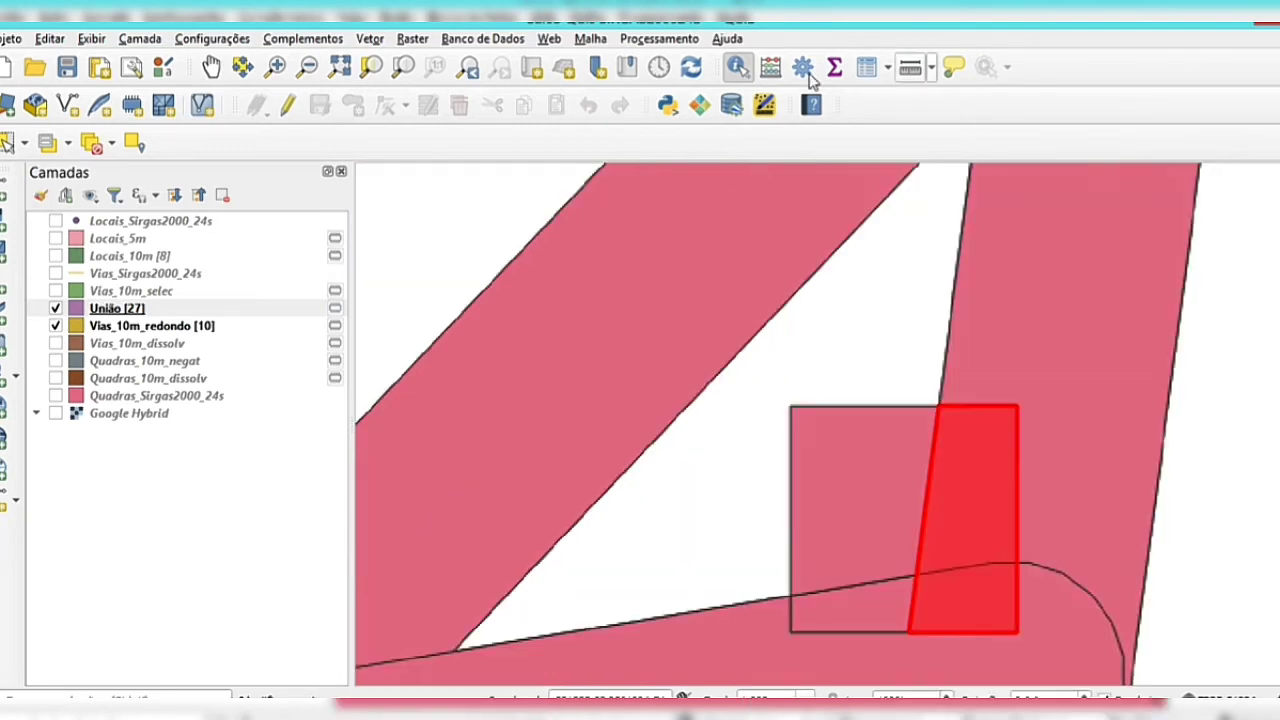
# - Move the União layer below Google Hybrid in the layer order, hide it, and clear the identified-feature highlight
pyautogui.rightClick(147, 312)
pyautogui.click(210, 30)
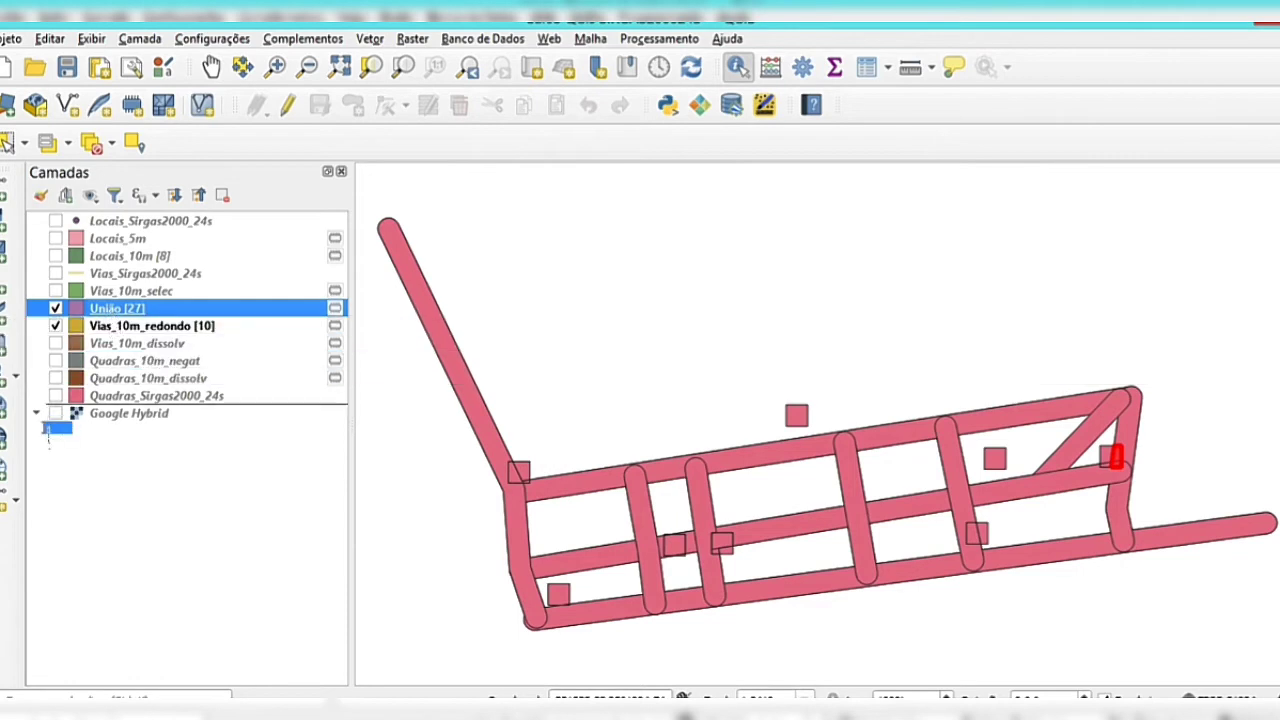
pyautogui.moveTo(100, 453); pyautogui.dragTo(72, 432)
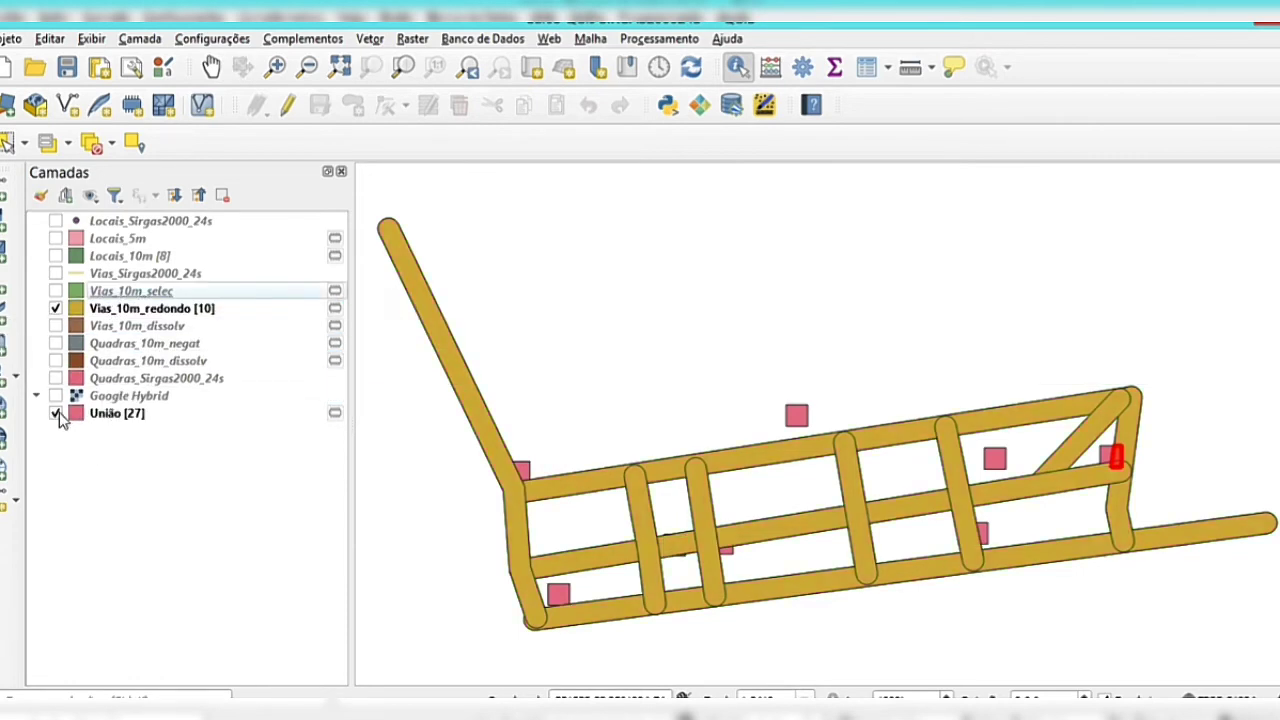
pyautogui.click(56, 413)
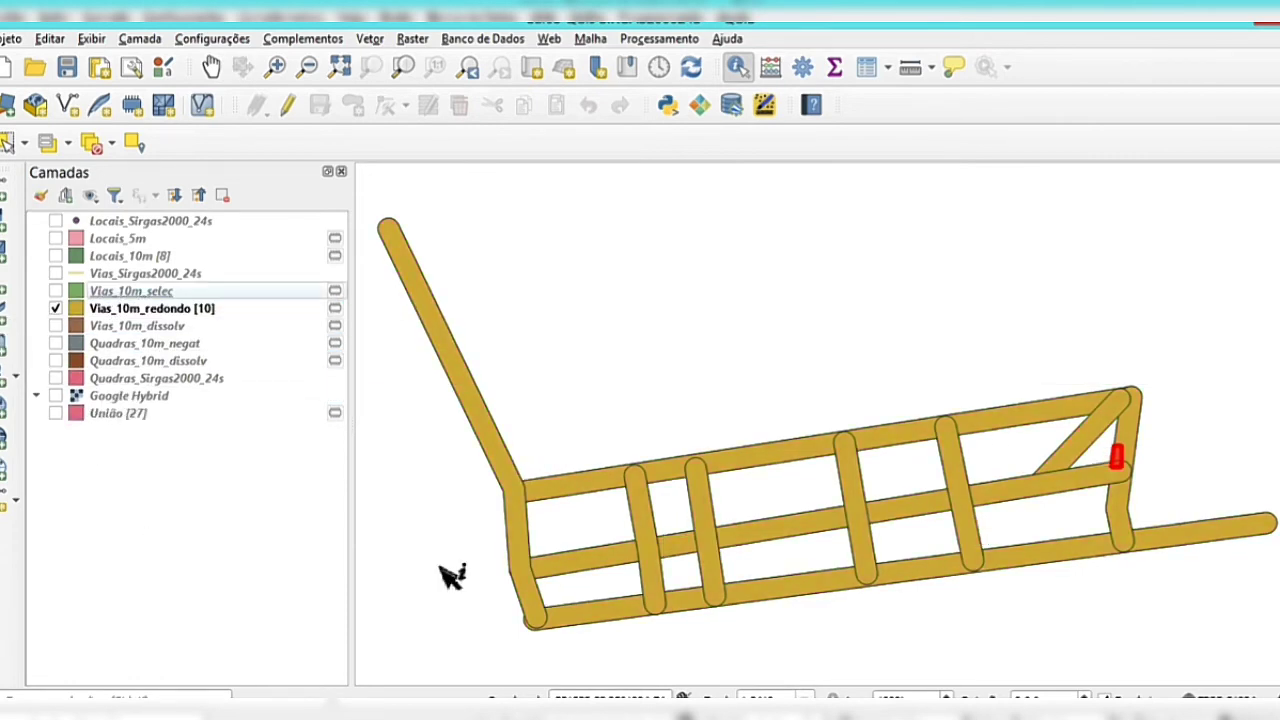
pyautogui.click(441, 599)
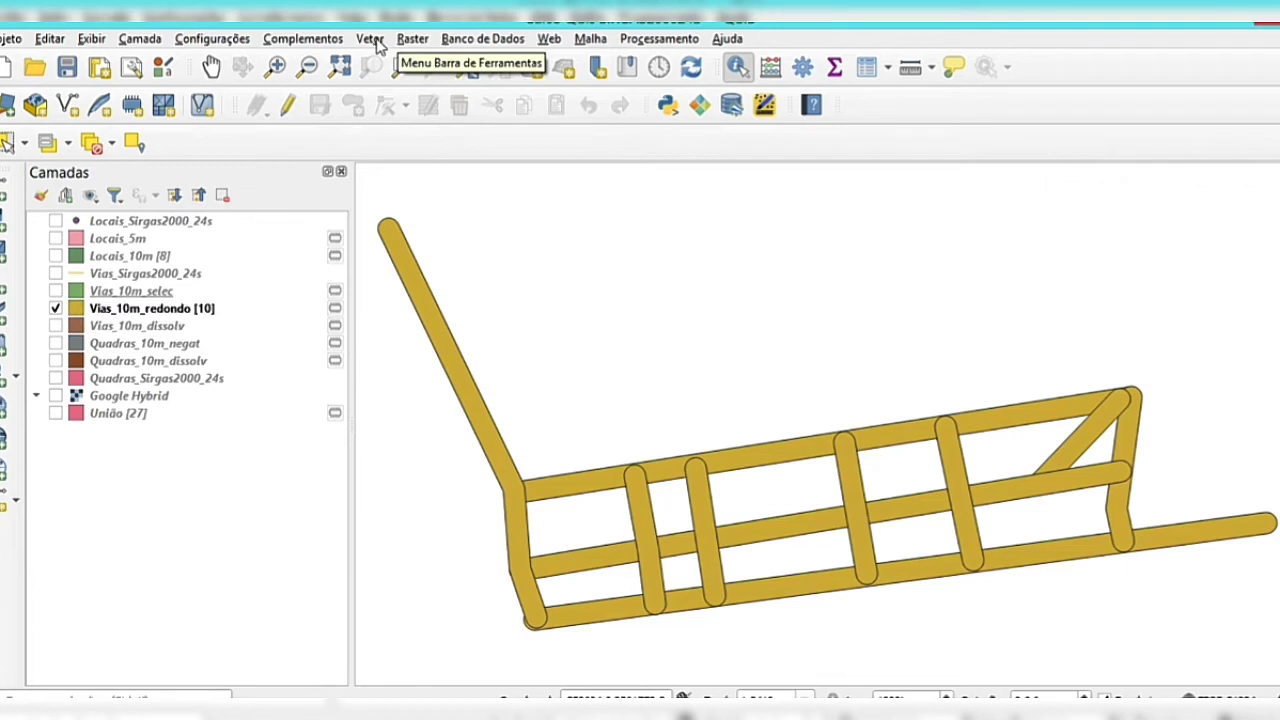
# - Hide the Vias_10m_redondo layer and display Locais_10m together with Quadras_10m_negat
pyautogui.click(57, 308)
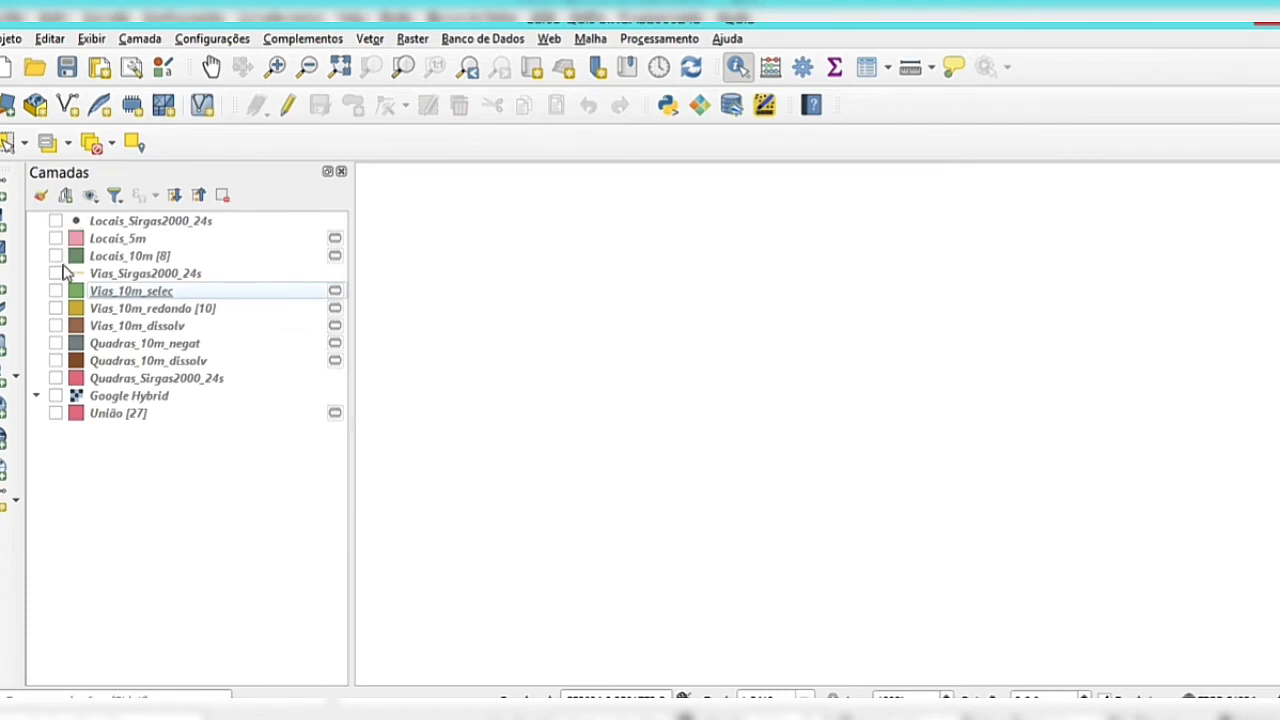
pyautogui.click(57, 256)
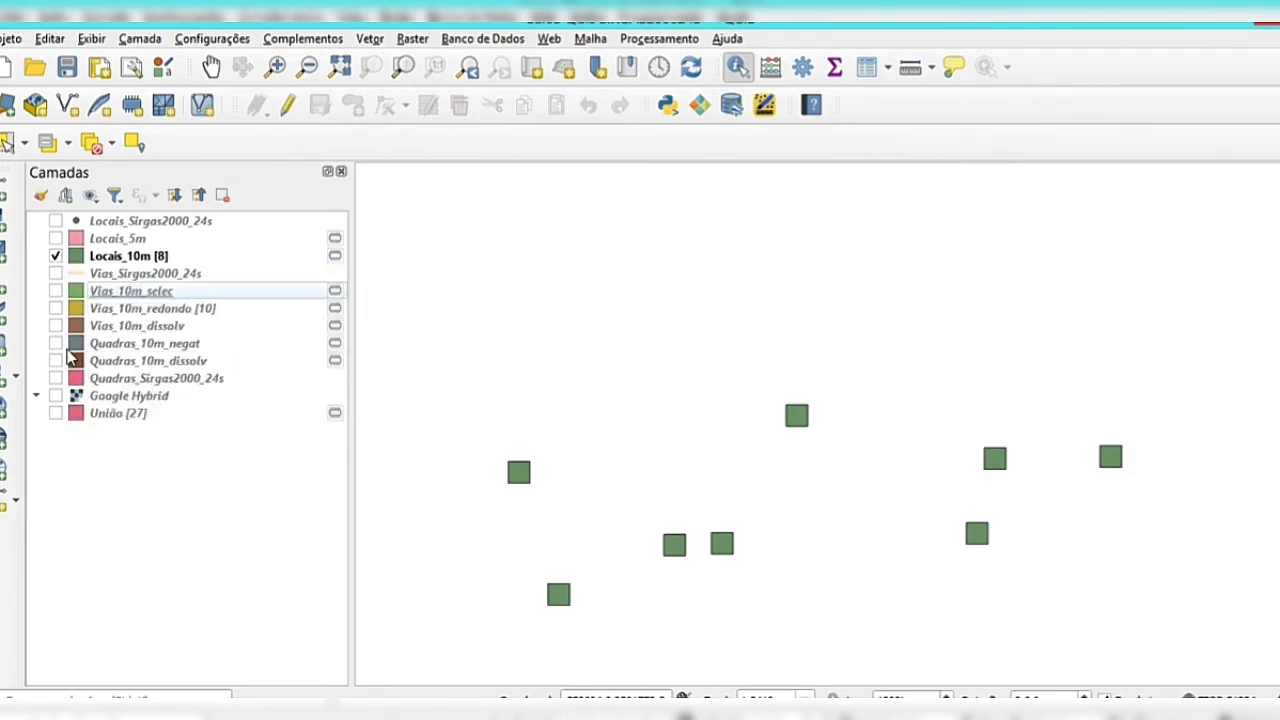
pyautogui.click(56, 343)
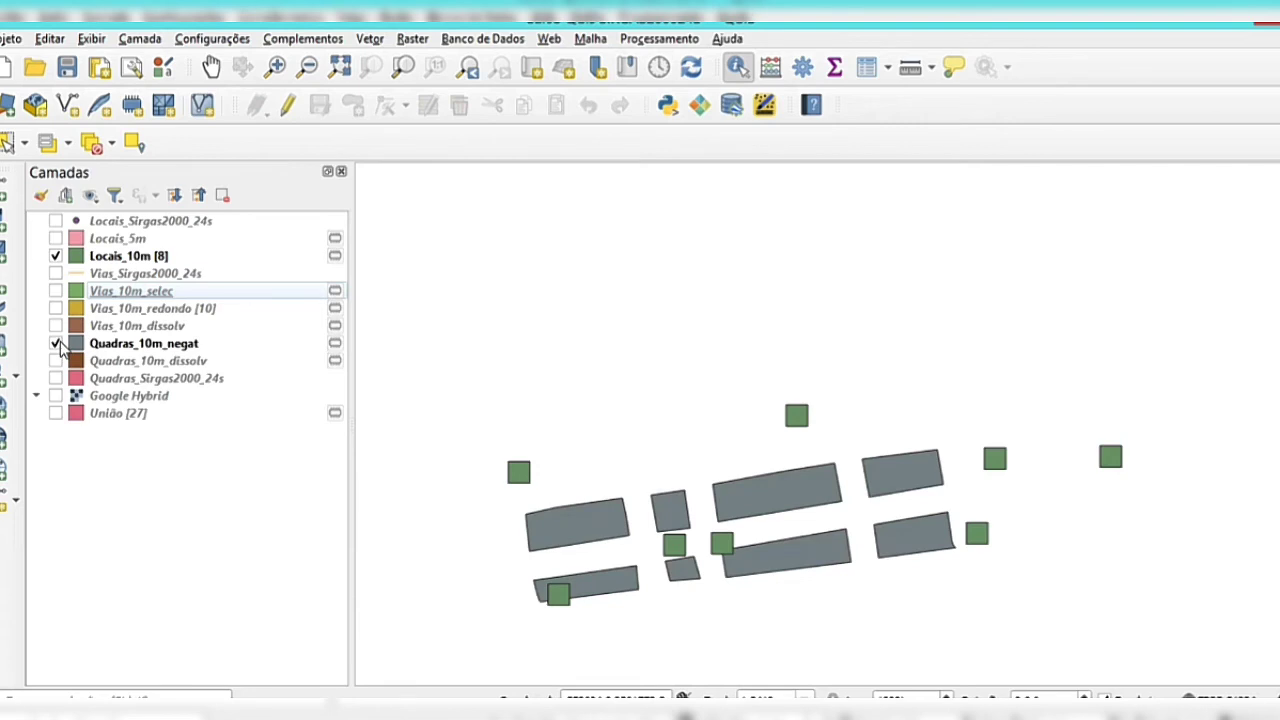
# - Turn off the feature count for Vias_10m_redondo and turn it on for Quadras_10m_negat
pyautogui.rightClick(122, 314)
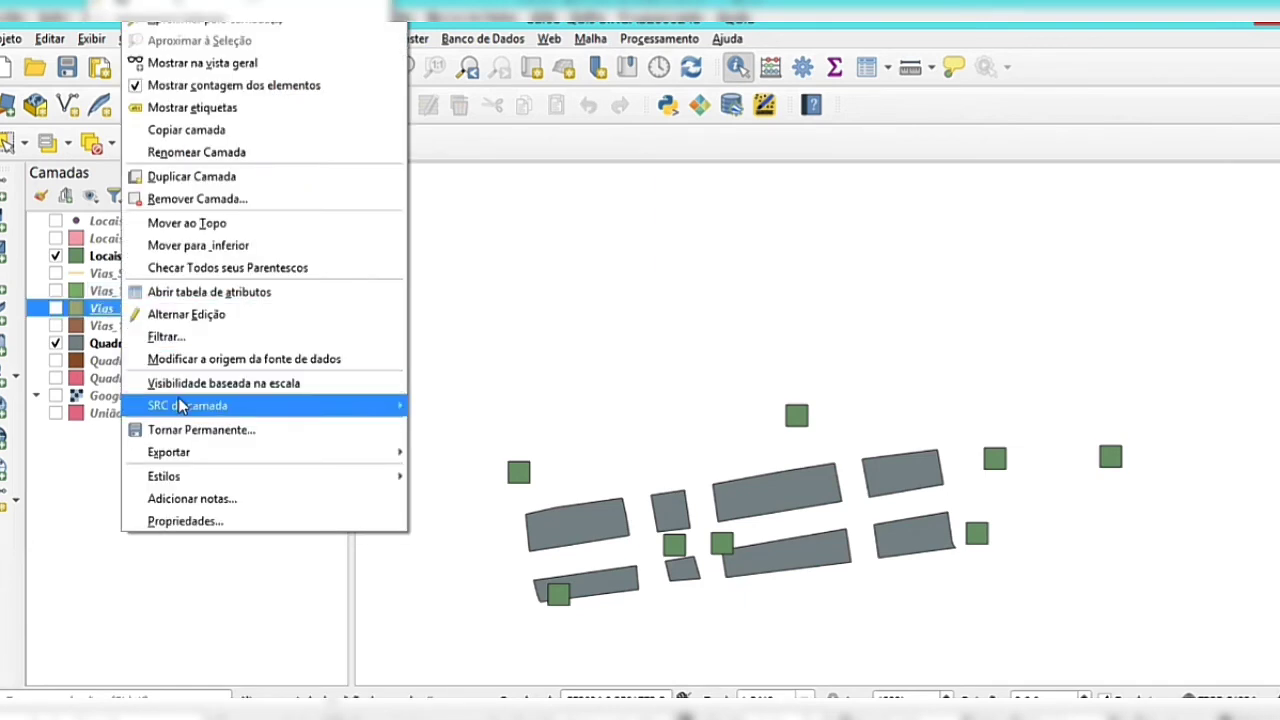
pyautogui.moveTo(178, 400)
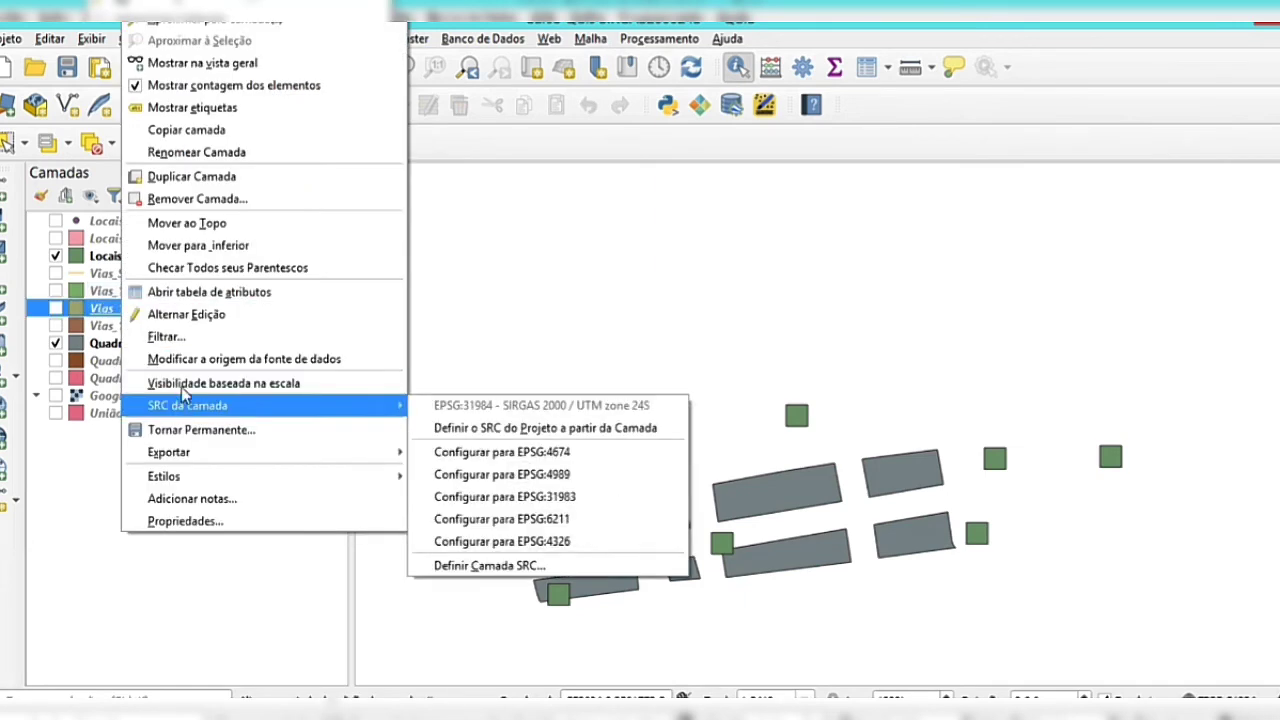
pyautogui.click(170, 92)
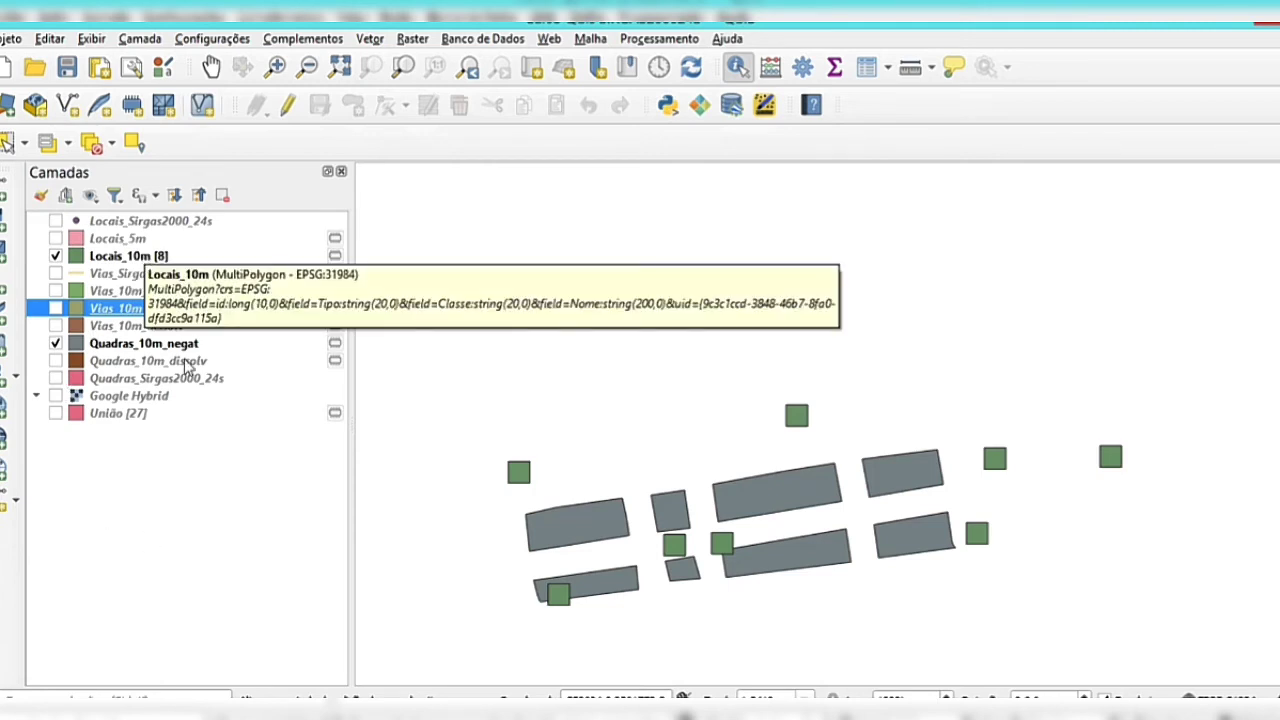
pyautogui.click(117, 345)
pyautogui.rightClick(117, 347)
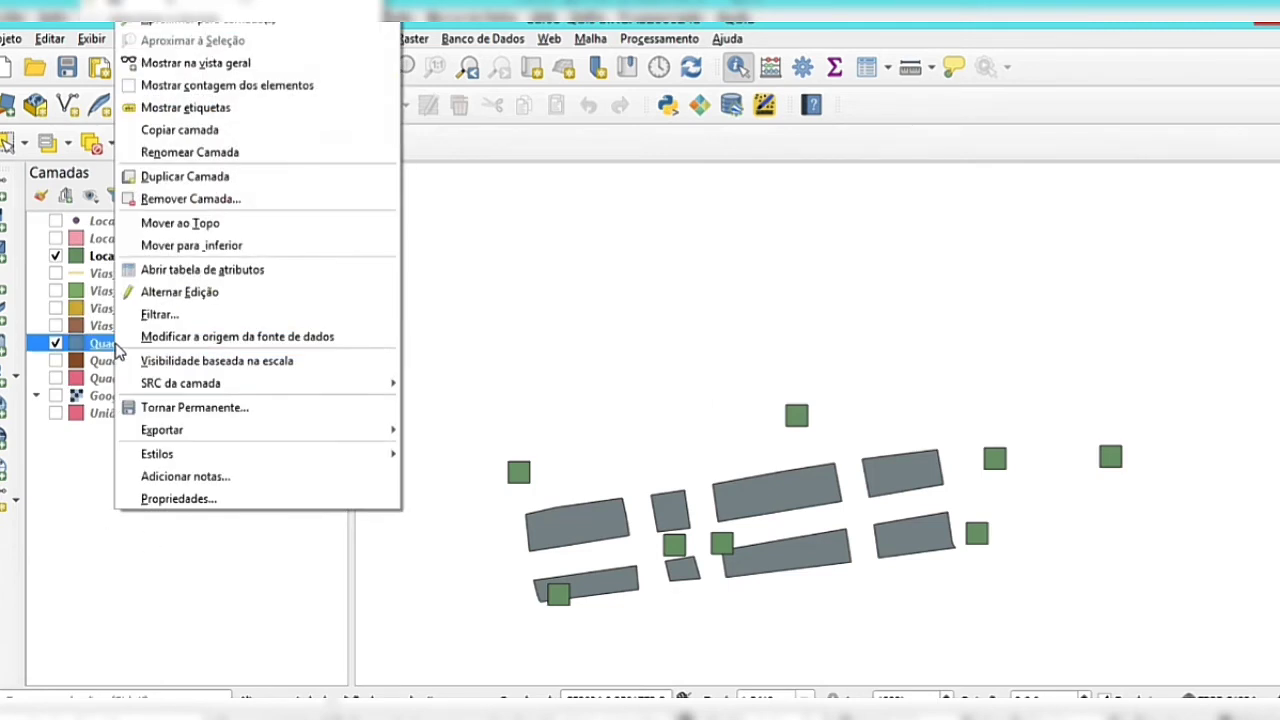
pyautogui.click(214, 85)
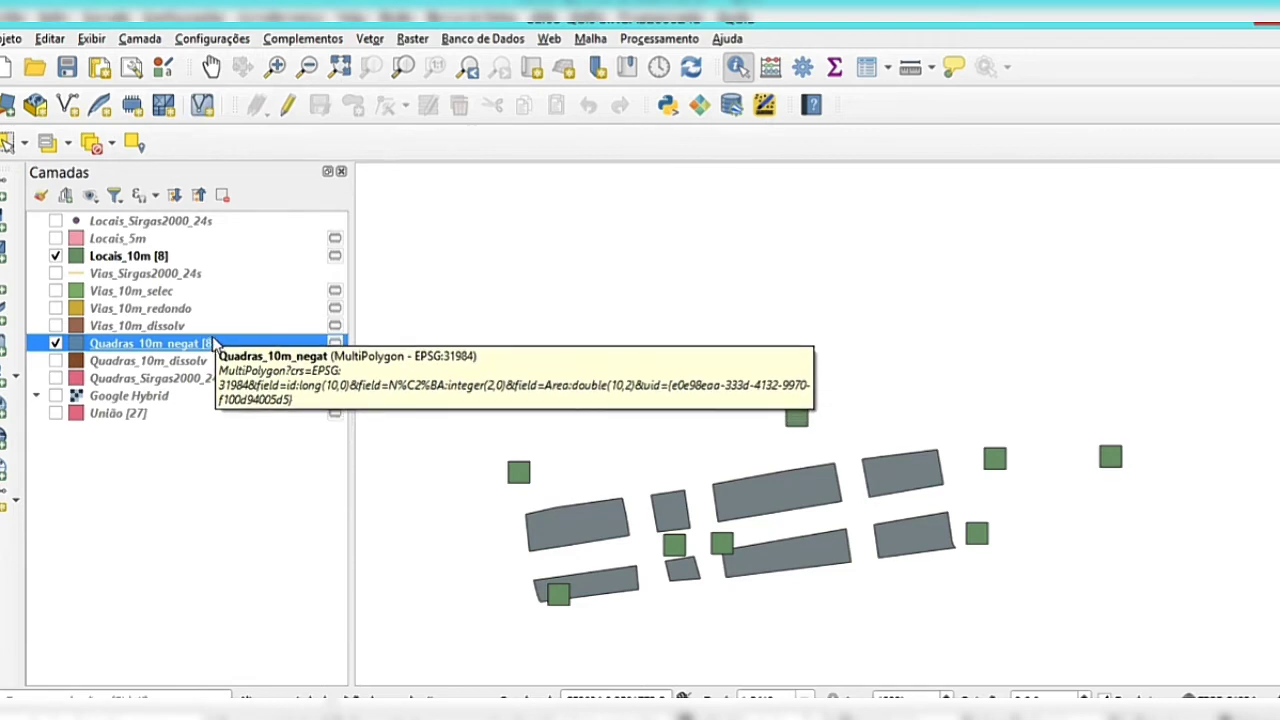
# - Switch Locais_10m and Quadras_10m_negat off and on one at a time to compare the squares with the blocks
pyautogui.click(144, 260)
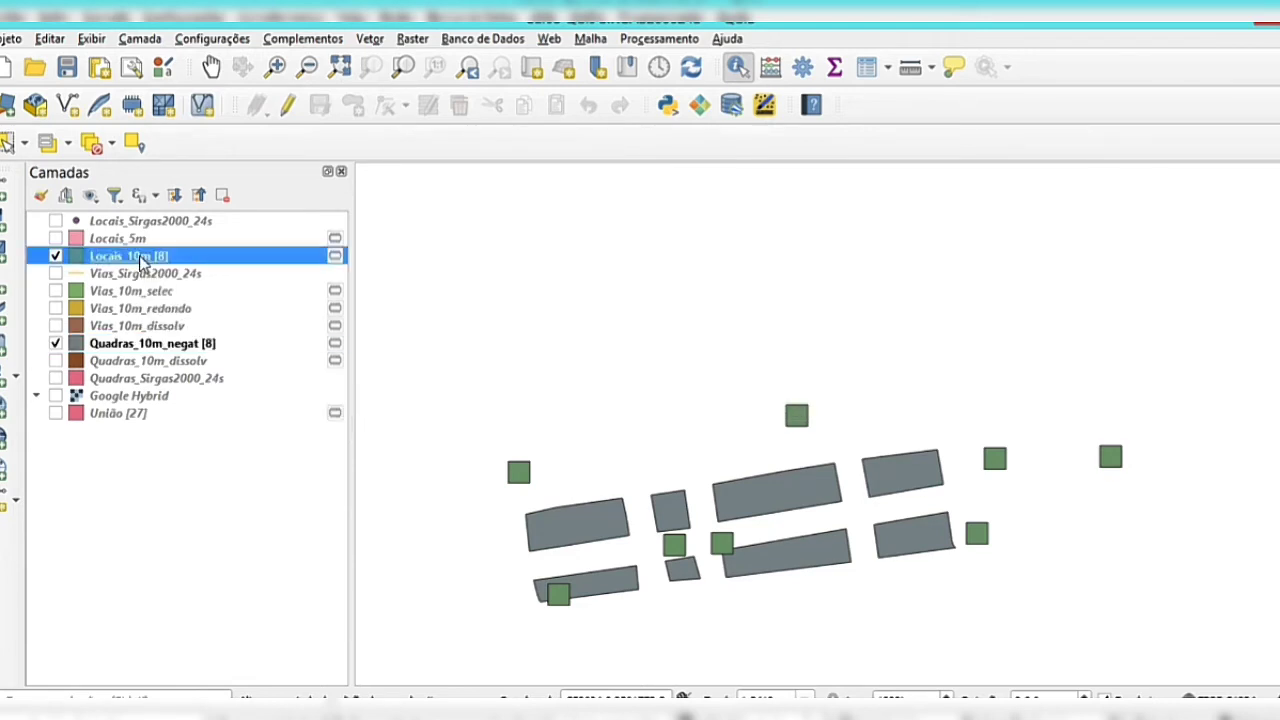
pyautogui.click(56, 257)
pyautogui.click(58, 257)
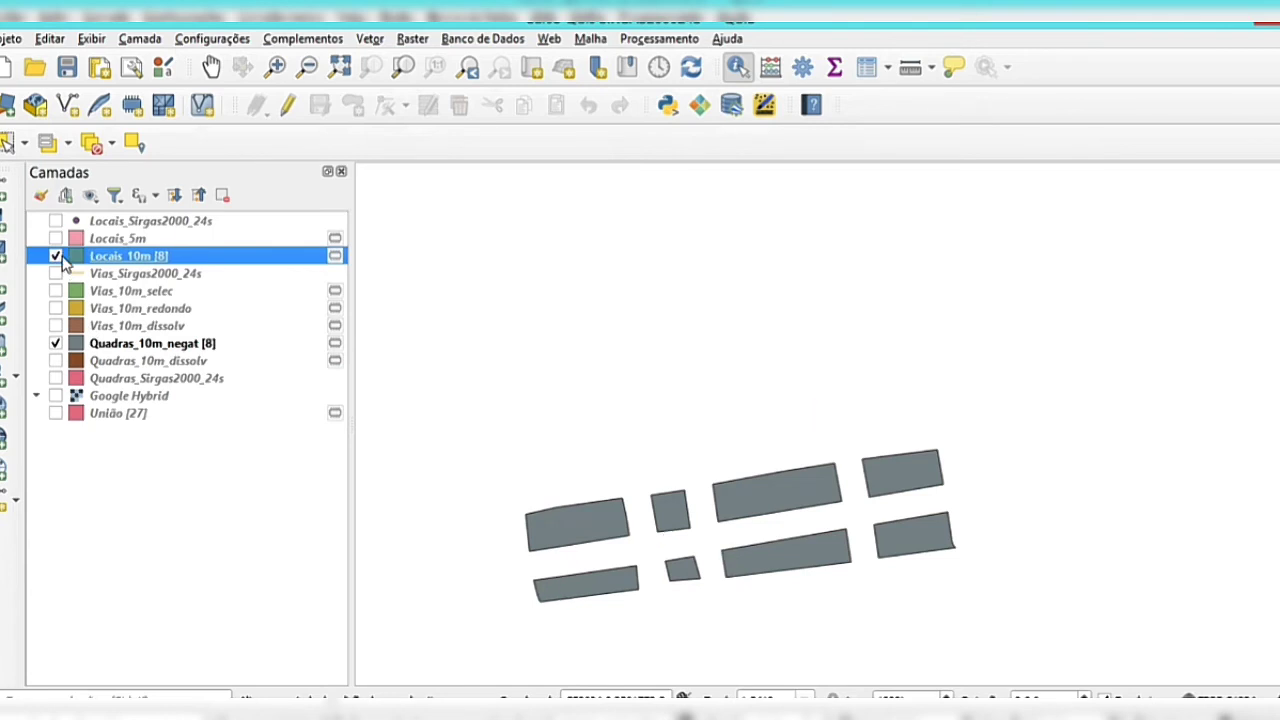
pyautogui.click(56, 343)
pyautogui.click(56, 343)
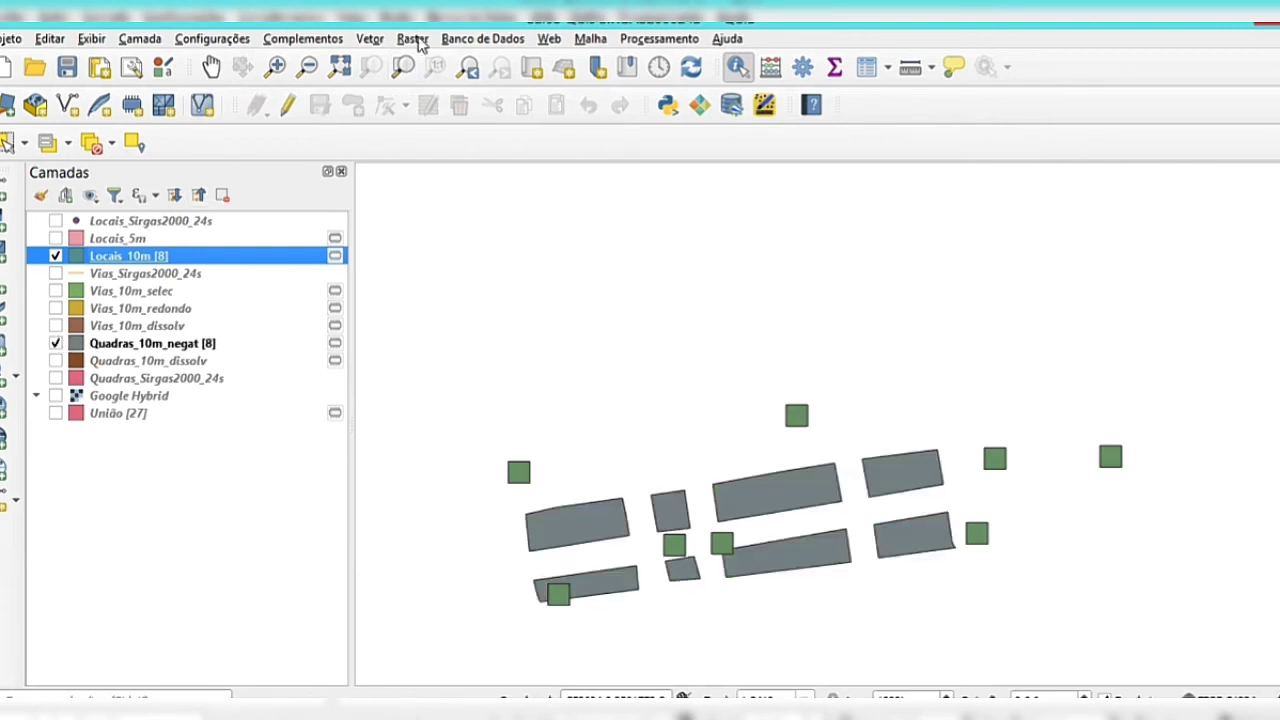
# - Run União with Locais_10m as the input layer and Quadras_10m_negat as the overlay, output to a temporary layer
pyautogui.click(377, 44)
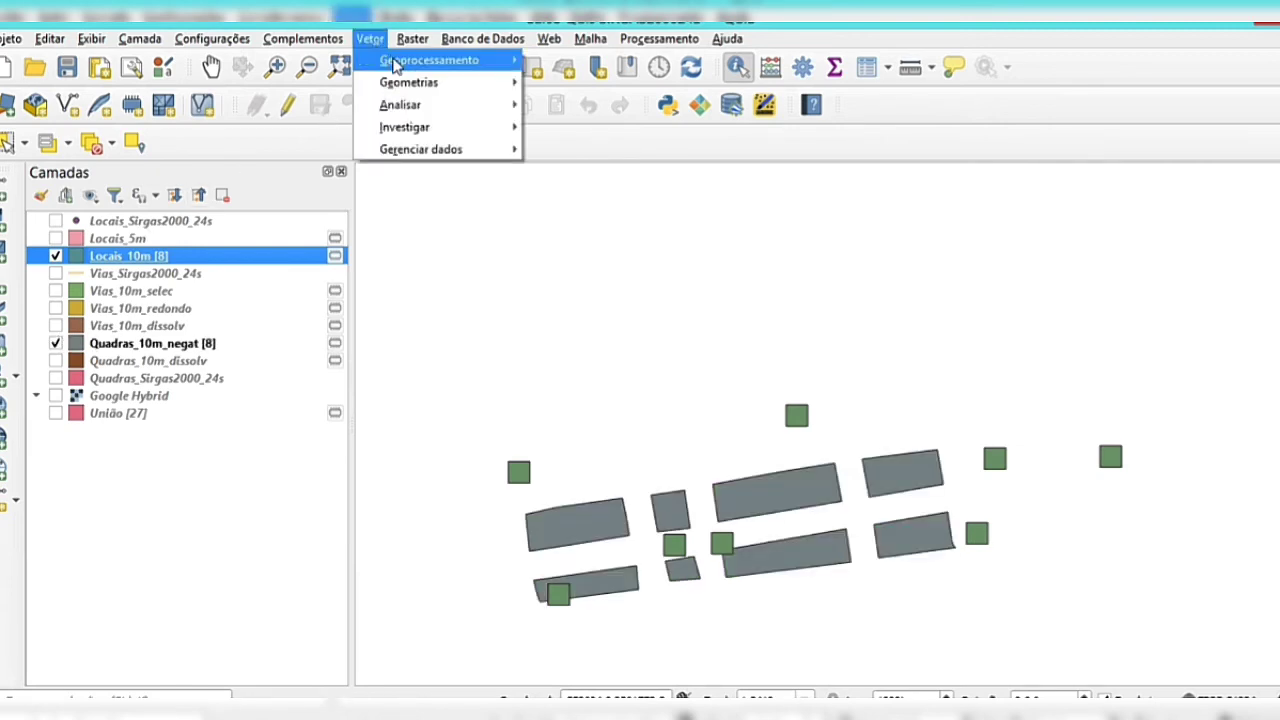
pyautogui.moveTo(395, 65)
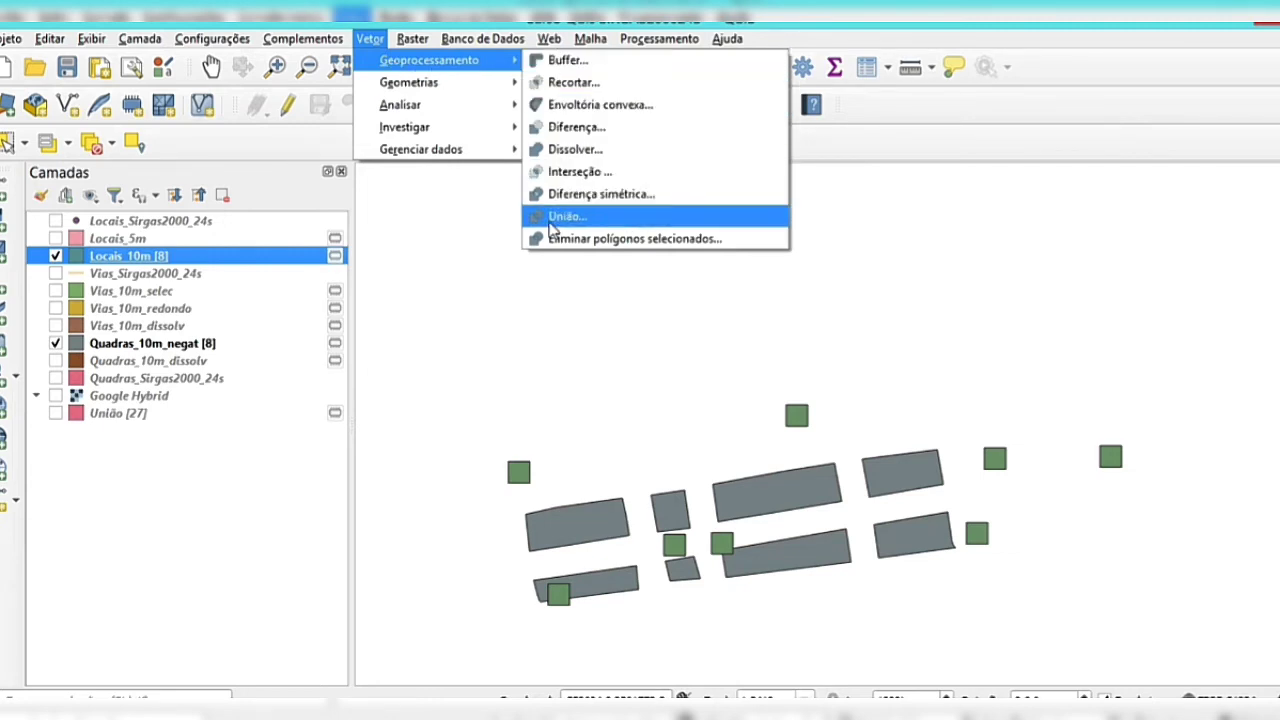
pyautogui.click(551, 222)
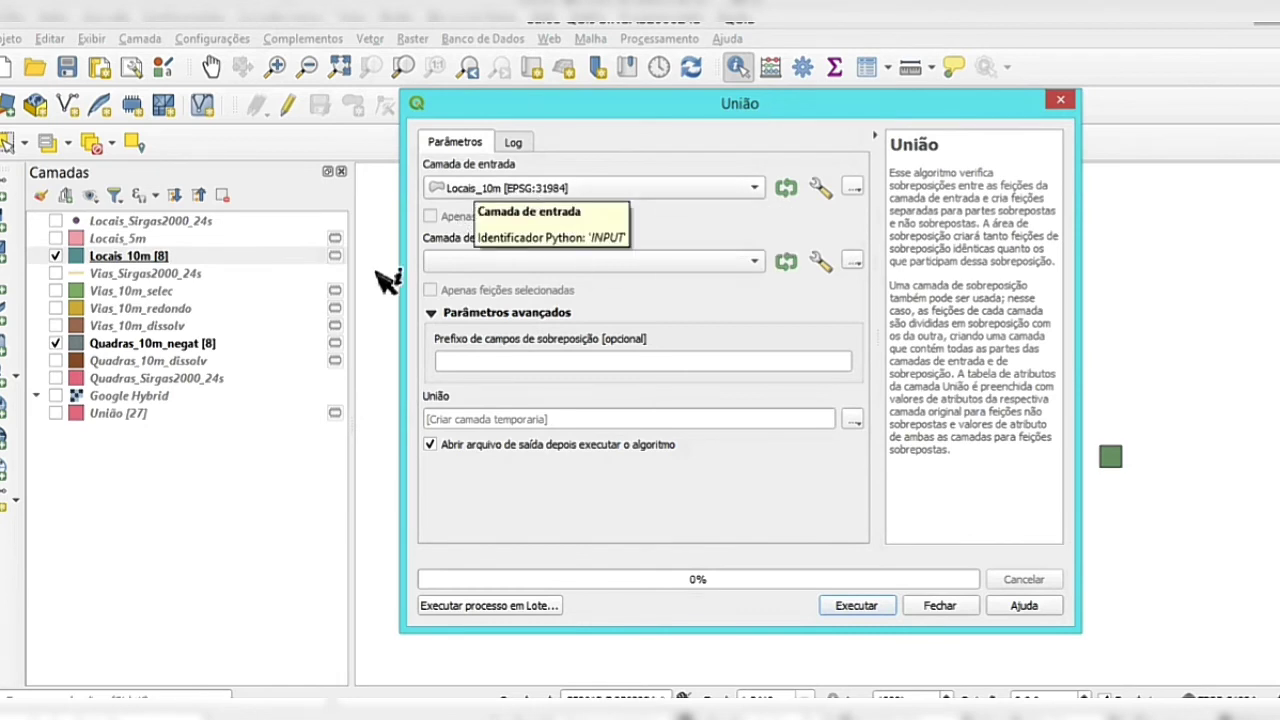
pyautogui.click(755, 264)
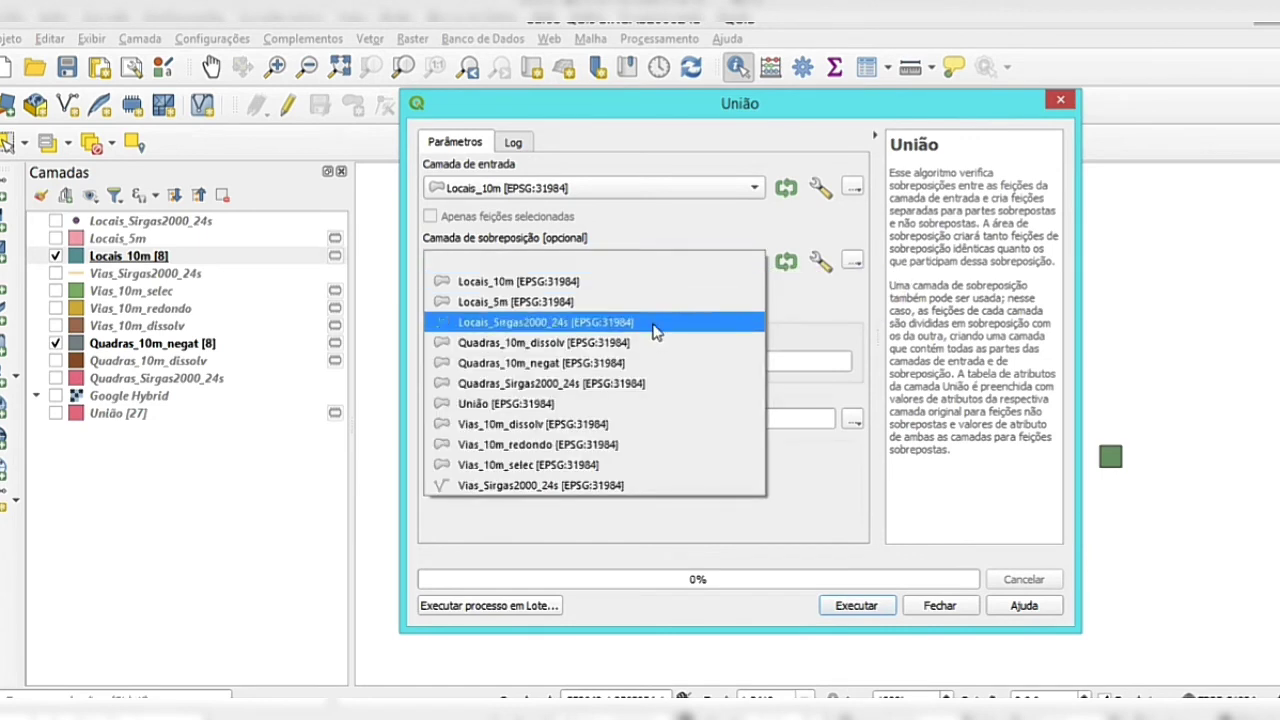
pyautogui.click(553, 364)
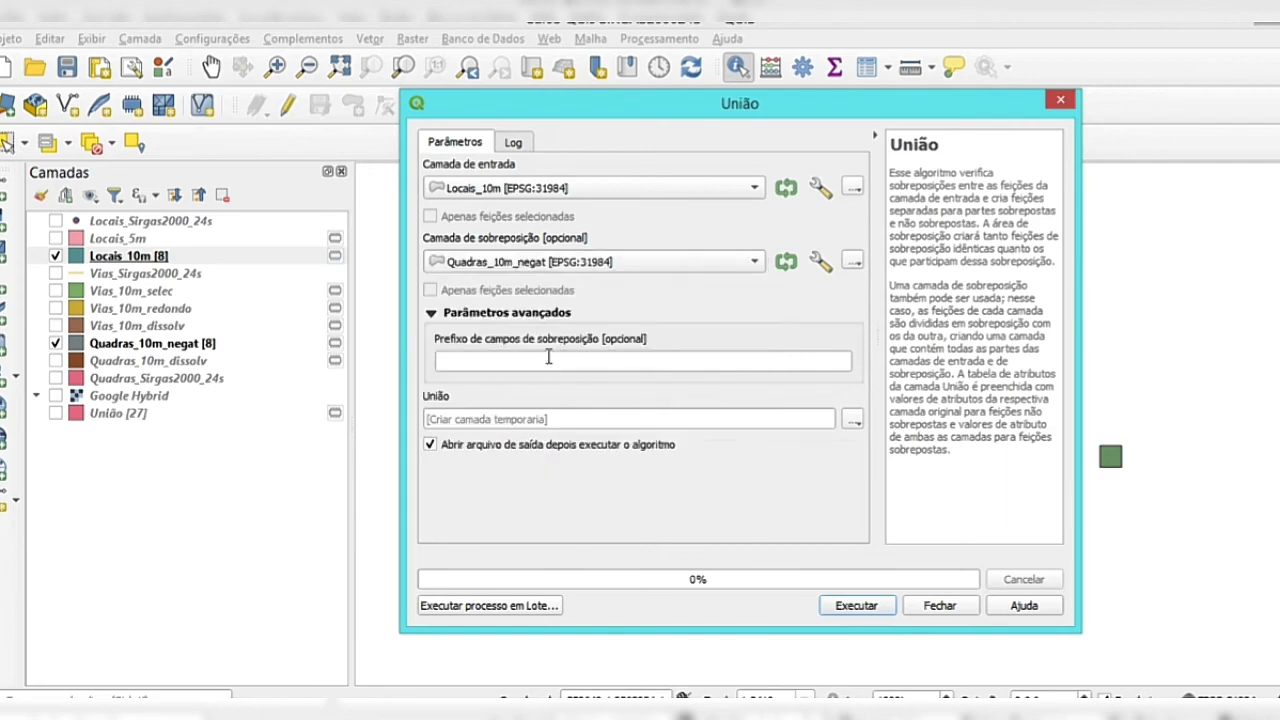
pyautogui.click(860, 607)
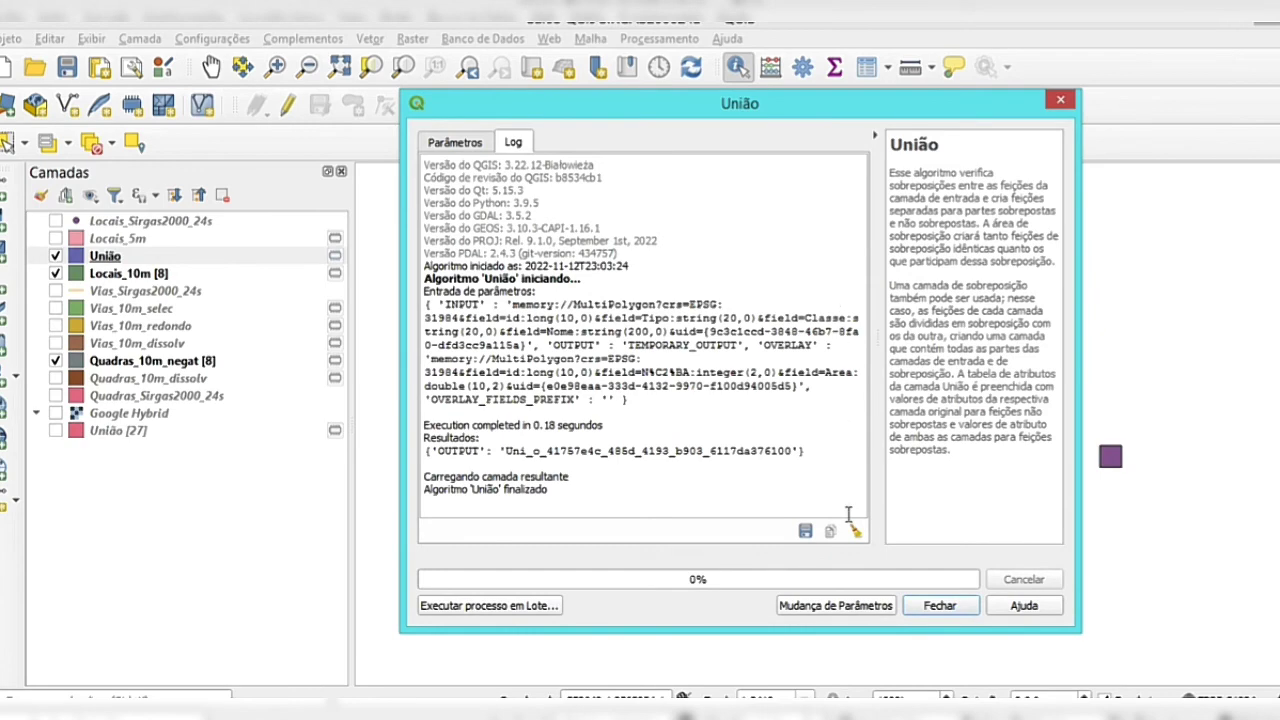
pyautogui.click(940, 606)
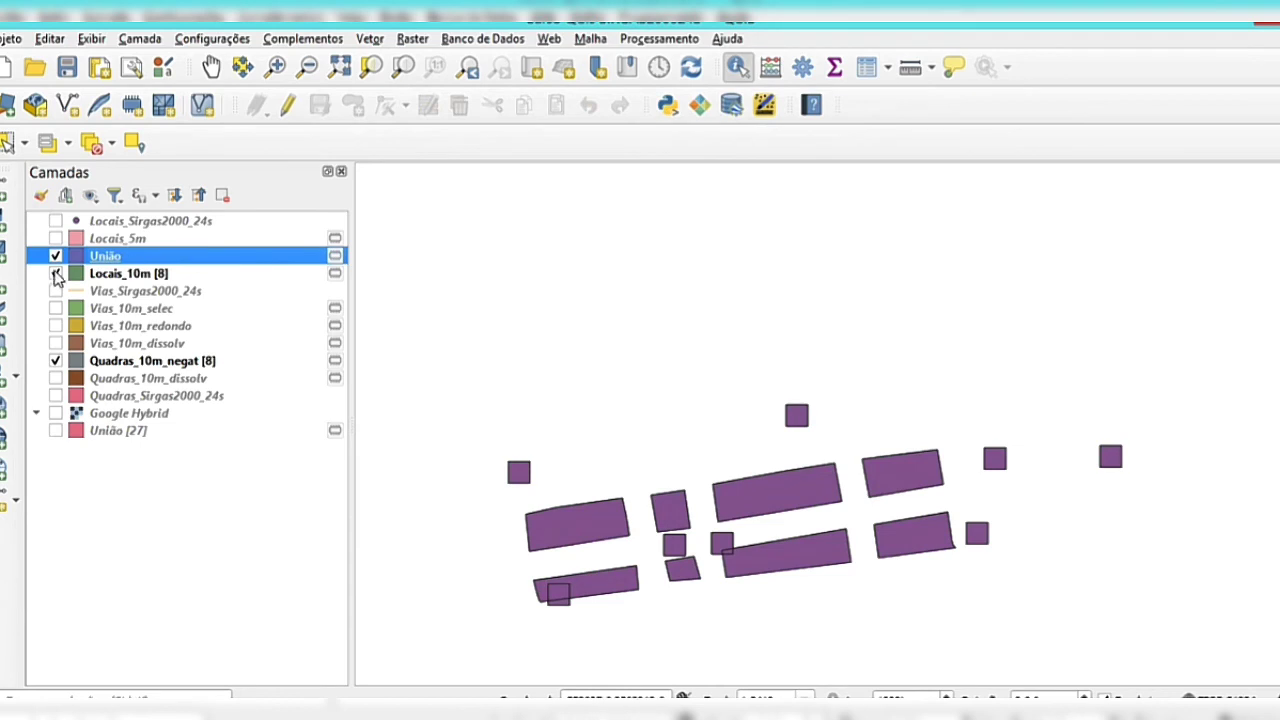
# - Compare the new União layer with its two source layers and turn on its feature count
pyautogui.click(55, 257)
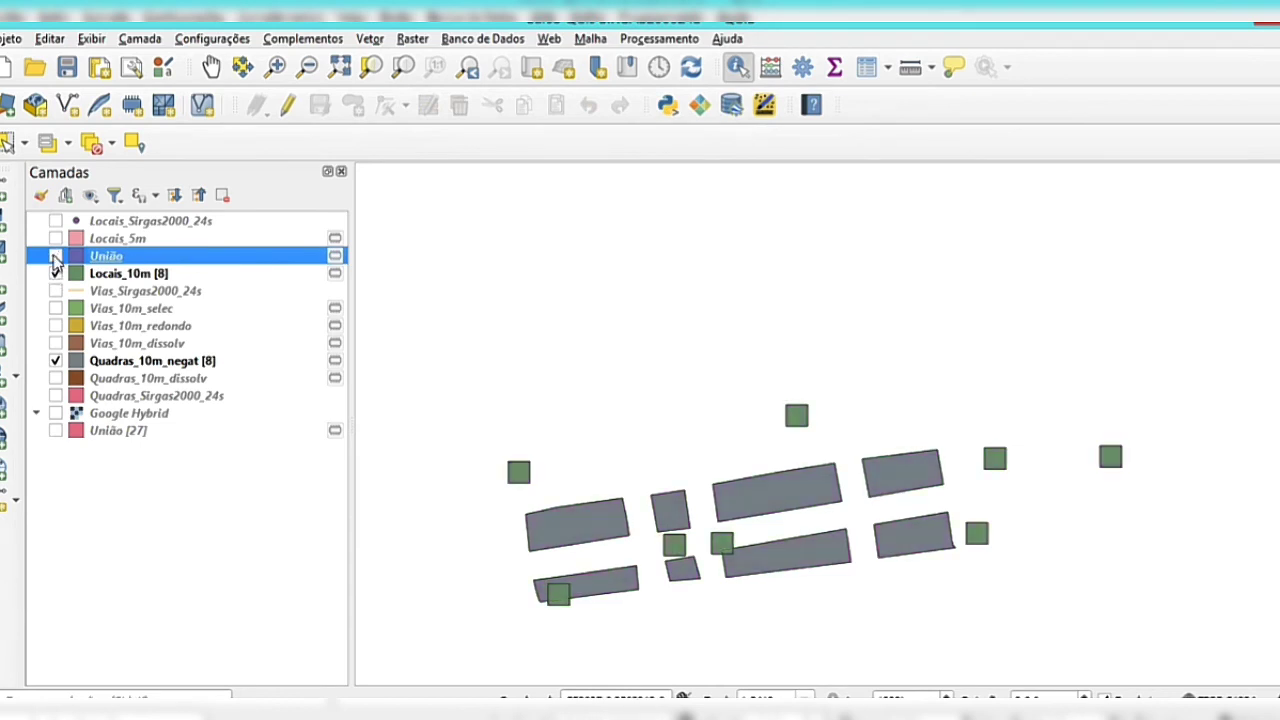
pyautogui.click(55, 257)
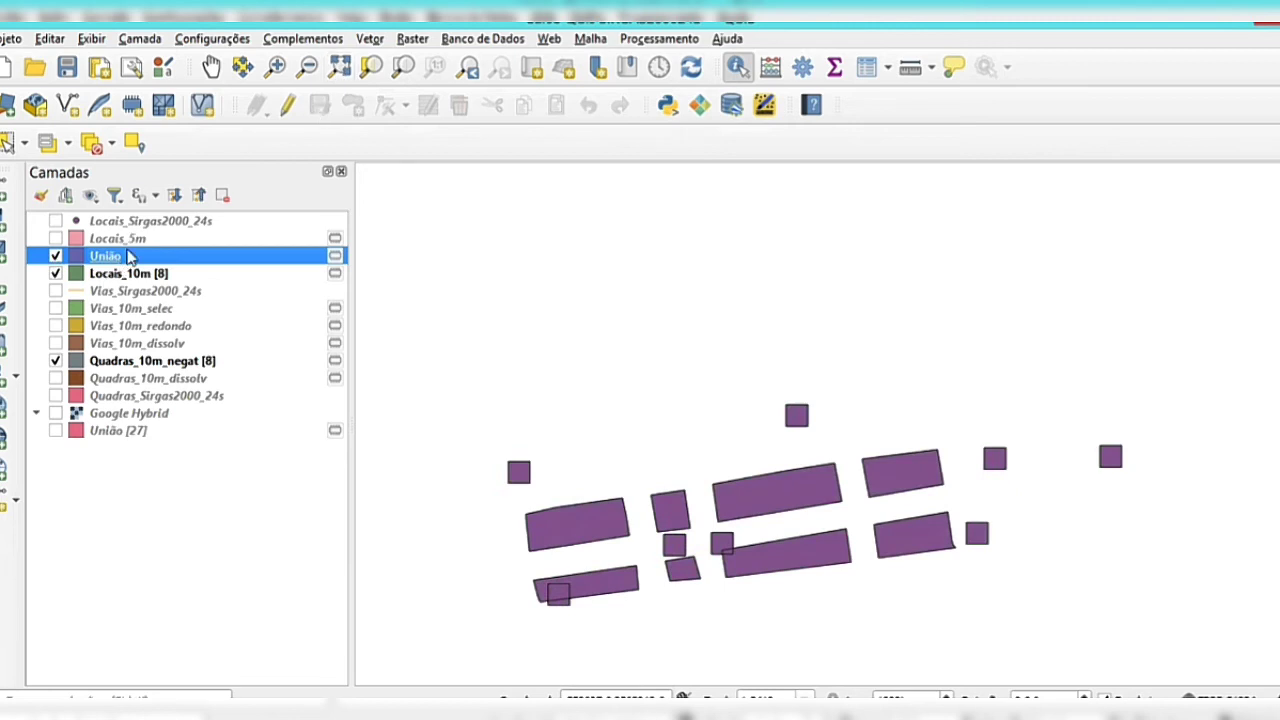
pyautogui.rightClick(127, 261)
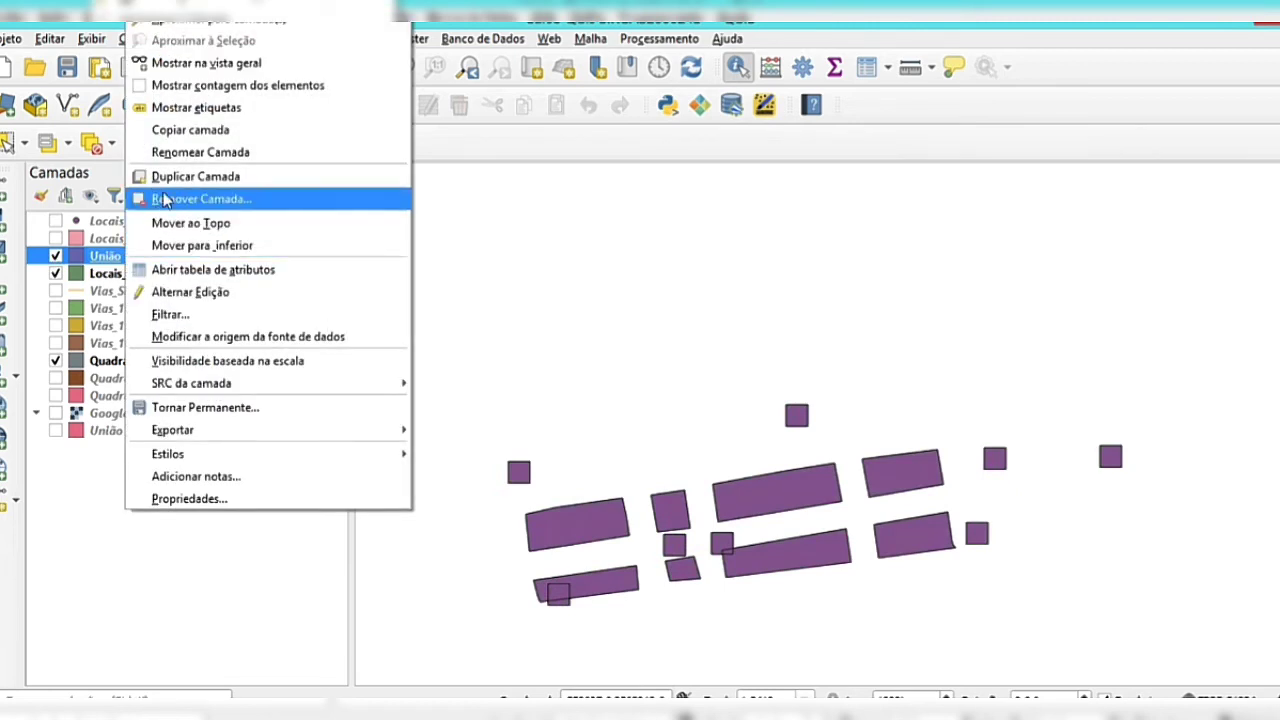
pyautogui.click(186, 88)
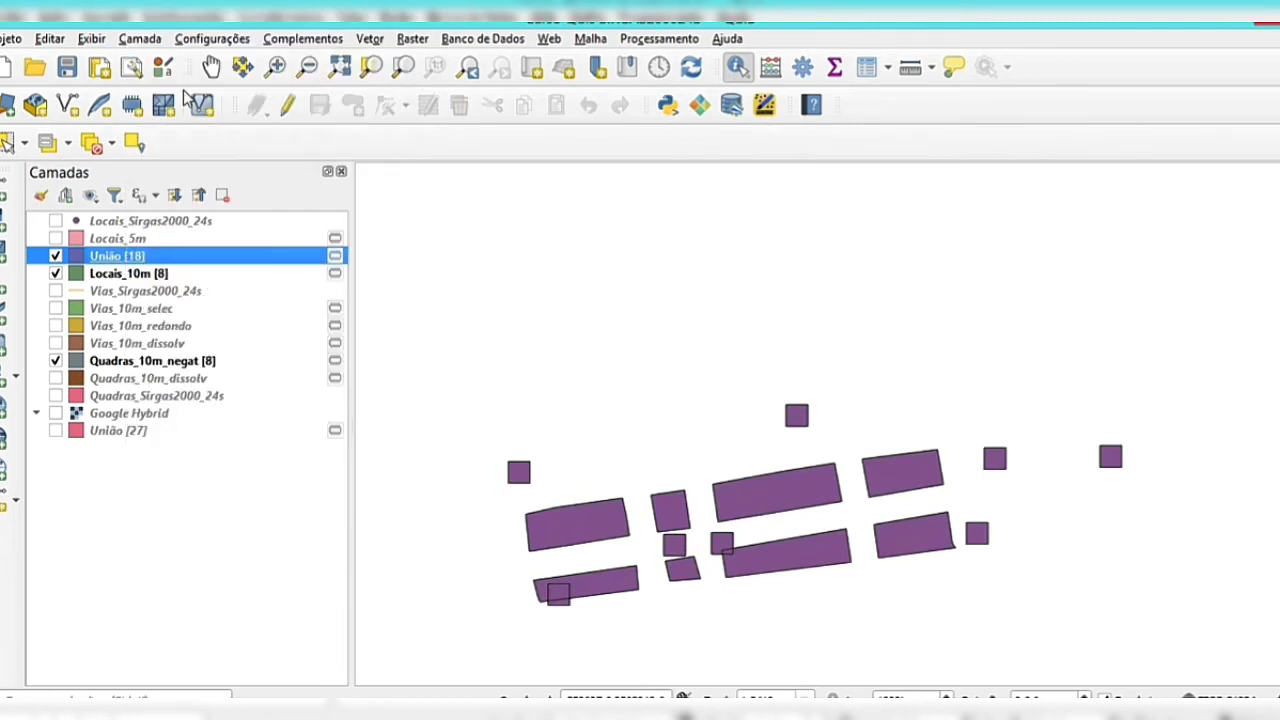
pyautogui.click(204, 365)
pyautogui.click(158, 278)
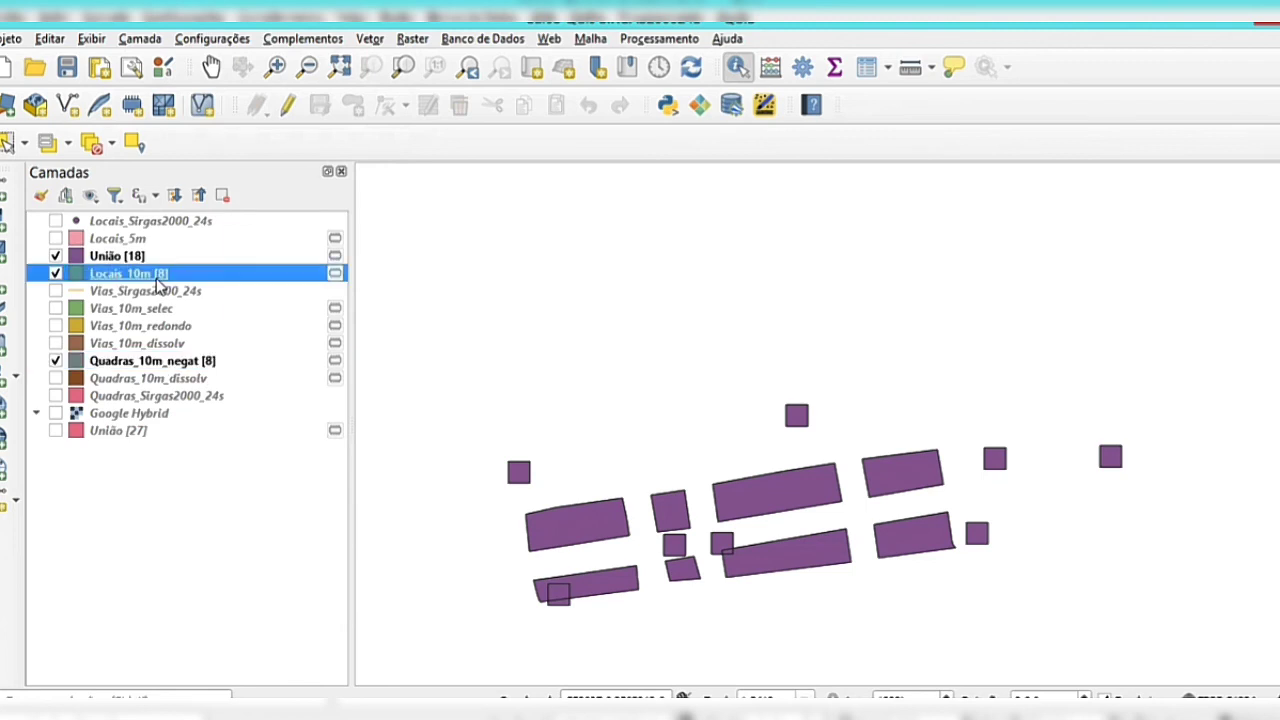
pyautogui.click(101, 257)
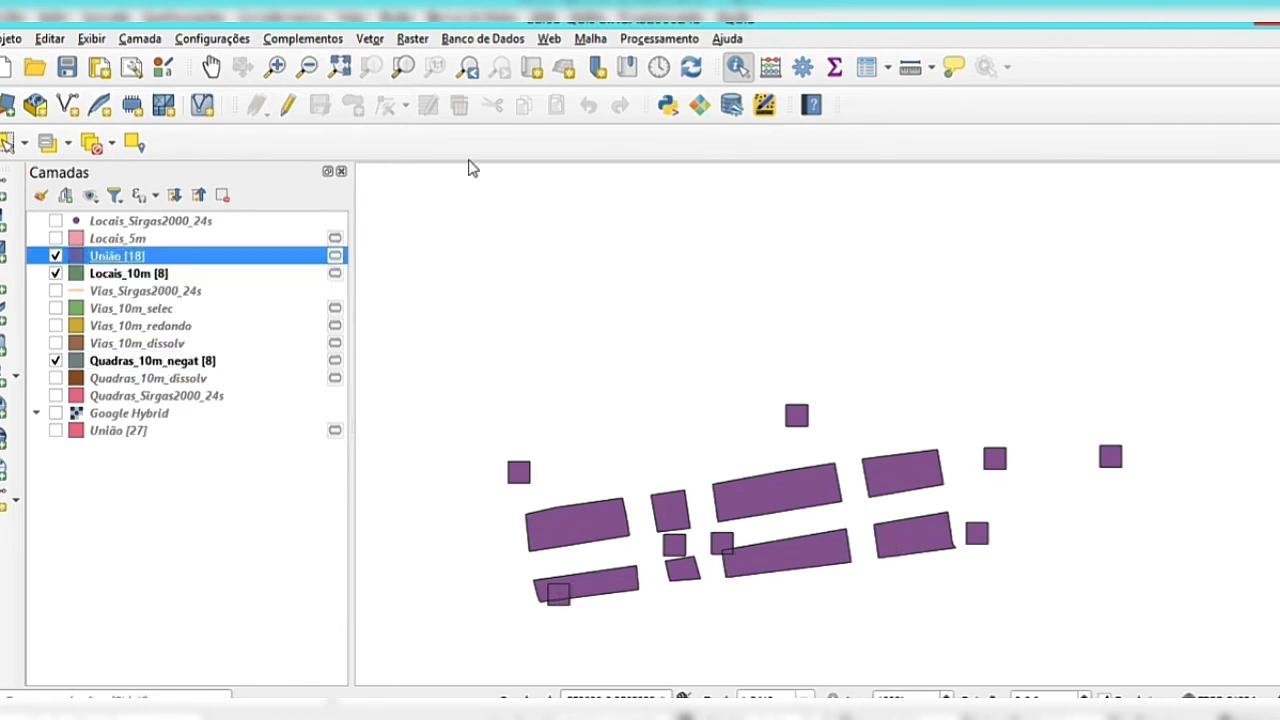
# - Identify, at close range, the União piece outside the block for the right square of the central pair
pyautogui.click(278, 66)
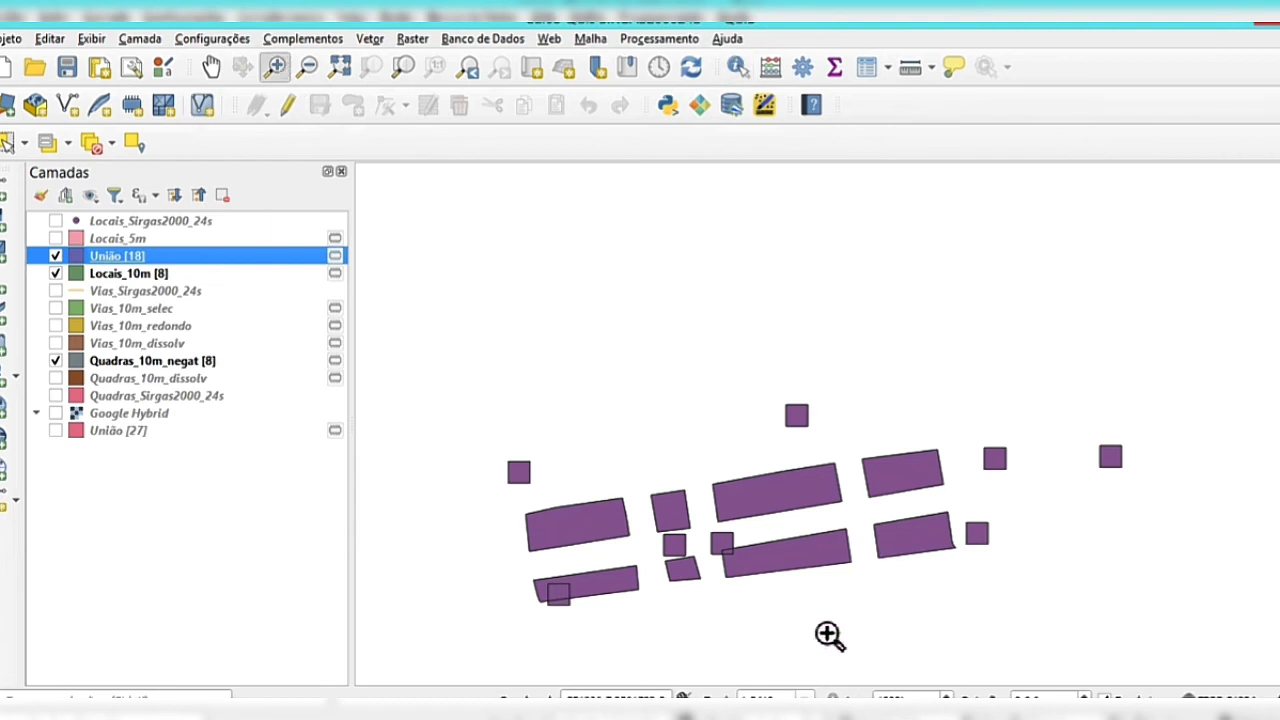
pyautogui.moveTo(718, 538); pyautogui.dragTo(760, 569)
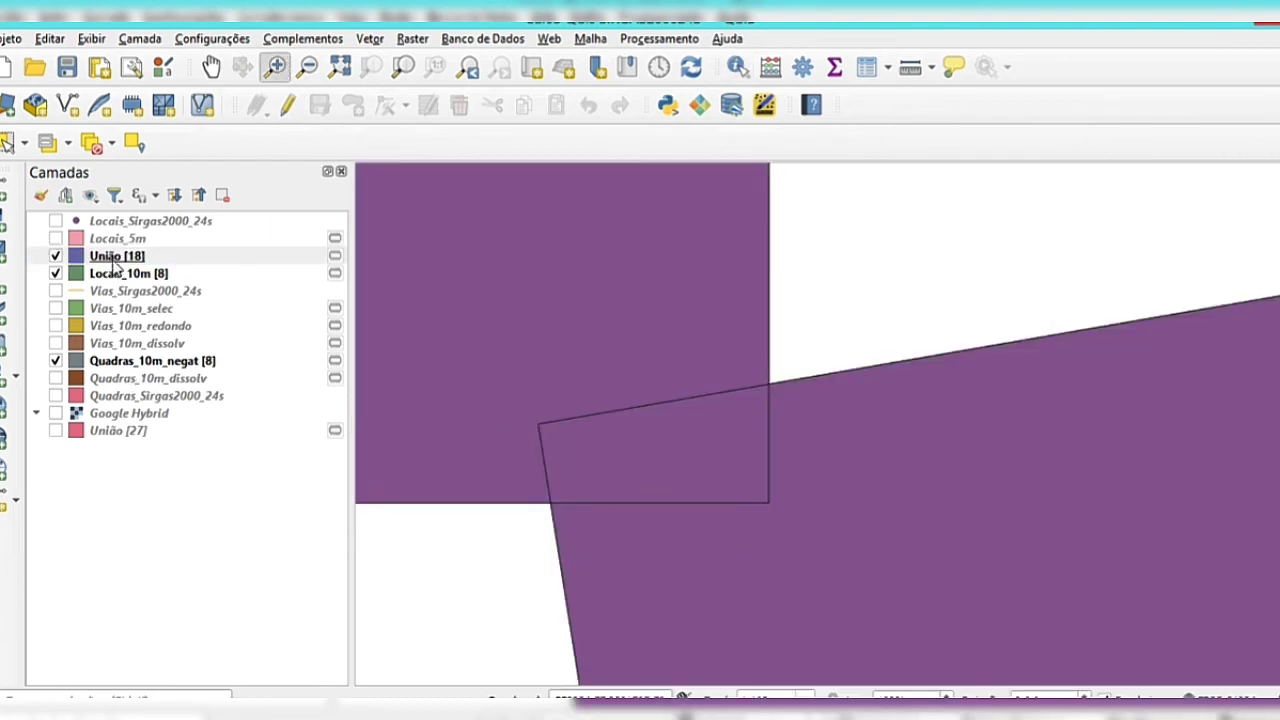
pyautogui.click(117, 258)
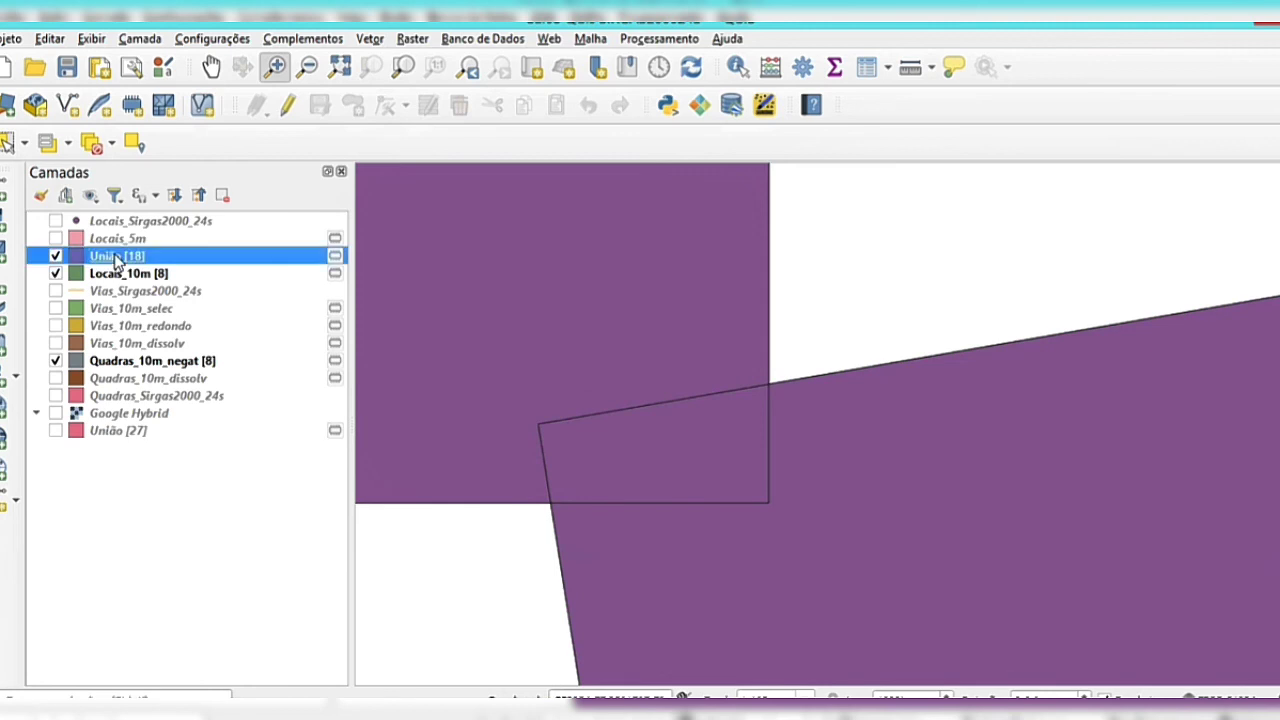
pyautogui.click(737, 66)
pyautogui.click(704, 313)
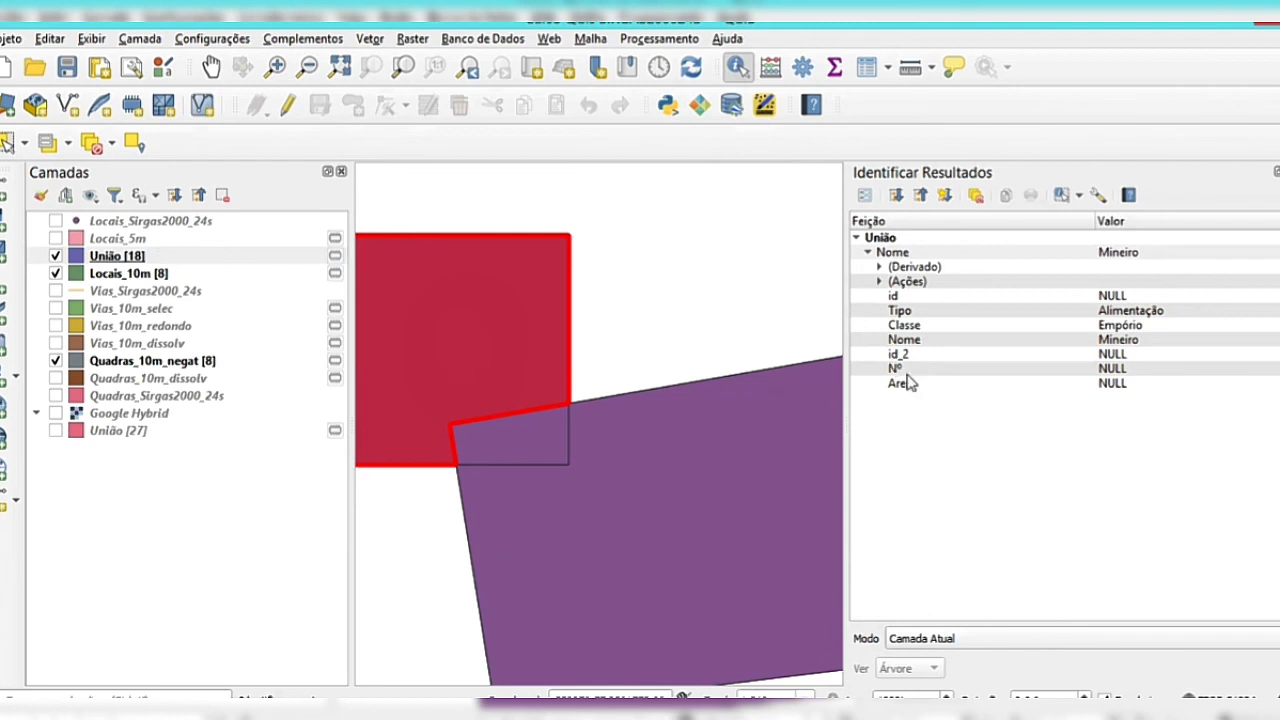
# - Identify the União piece of the block outside the square and the piece where block and square overlap, and close the results
pyautogui.click(677, 440)
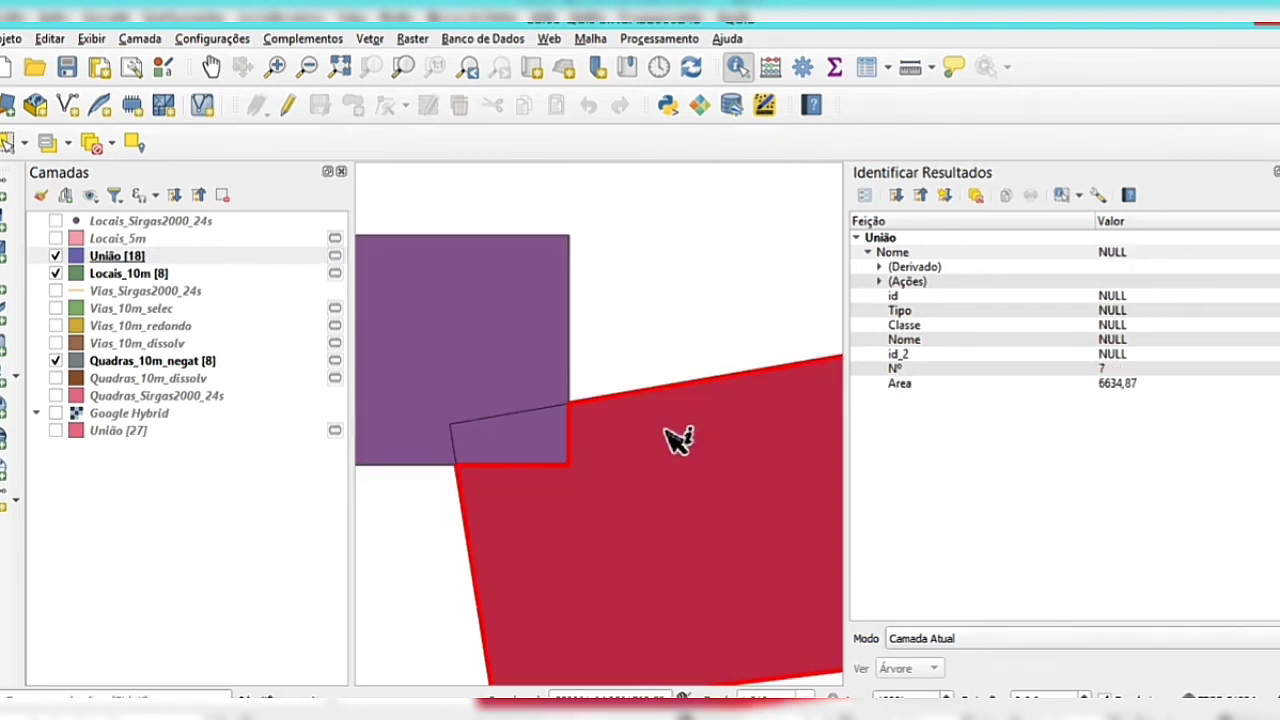
pyautogui.click(551, 440)
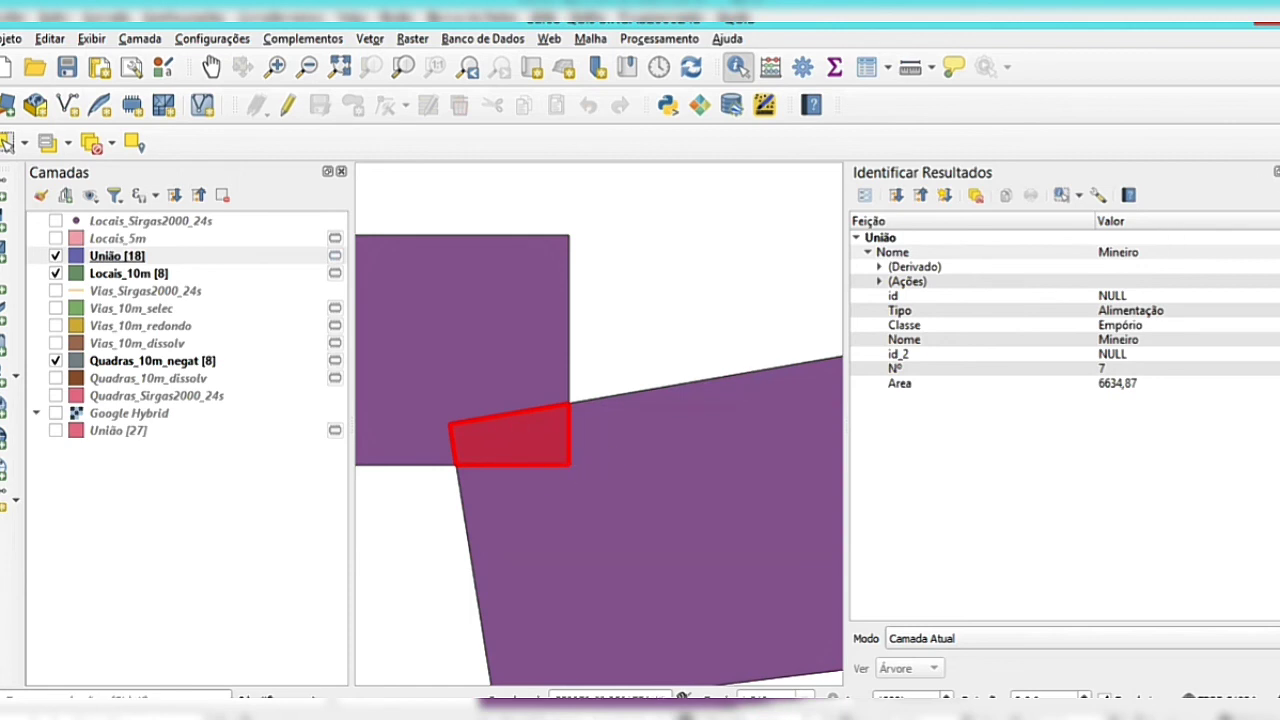
pyautogui.click(1275, 172)
# - Clear the identified-feature highlight and move the newest União layer to the end of the layer order, below the older União
pyautogui.rightClick(117, 258)
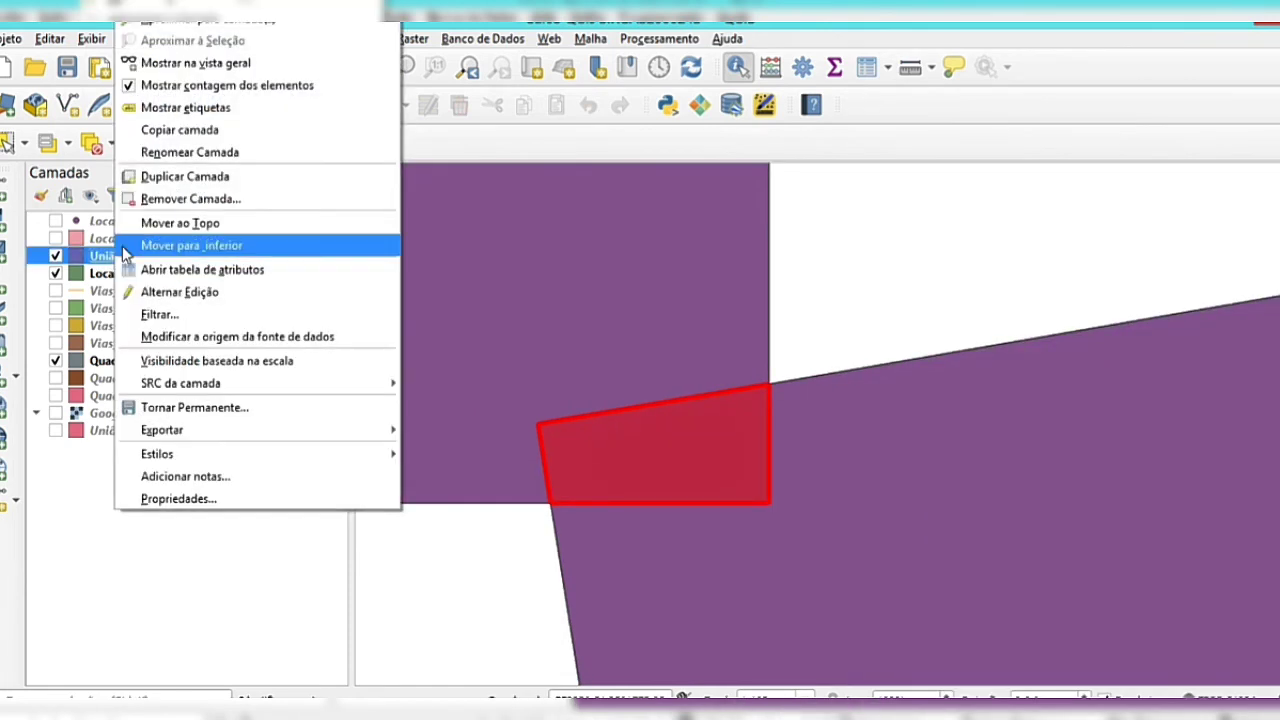
pyautogui.click(185, 30)
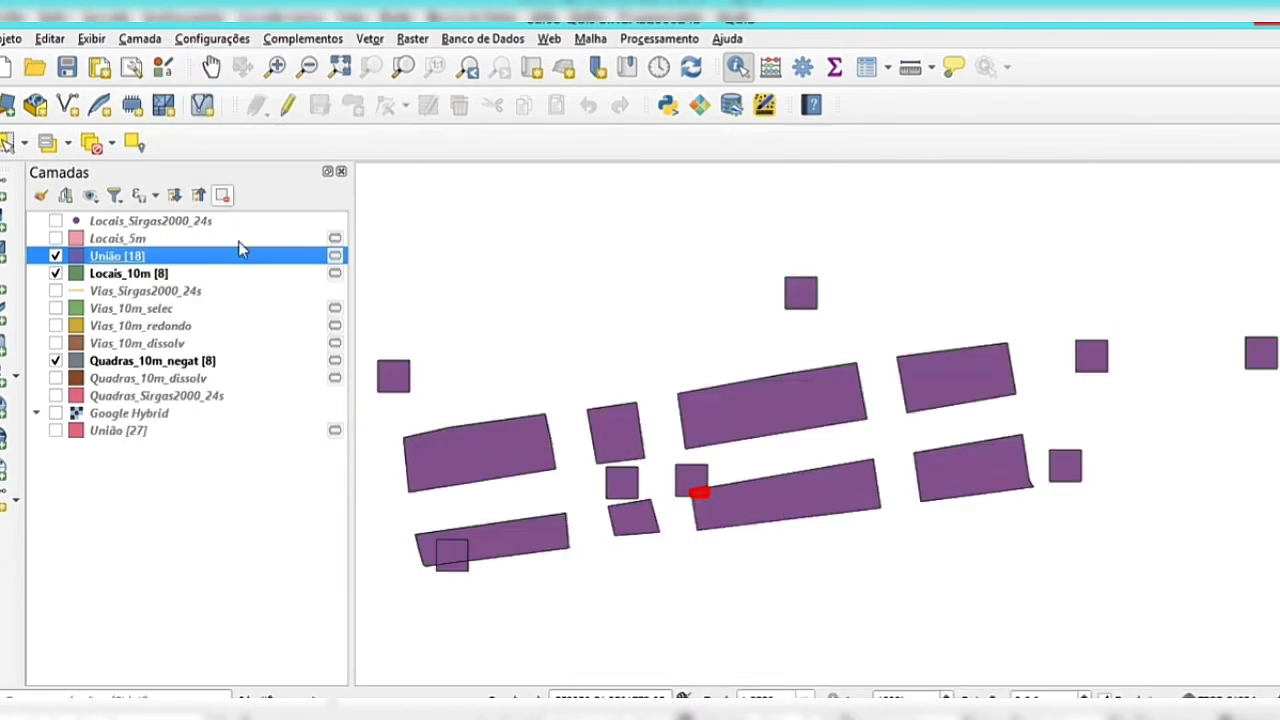
pyautogui.click(588, 300)
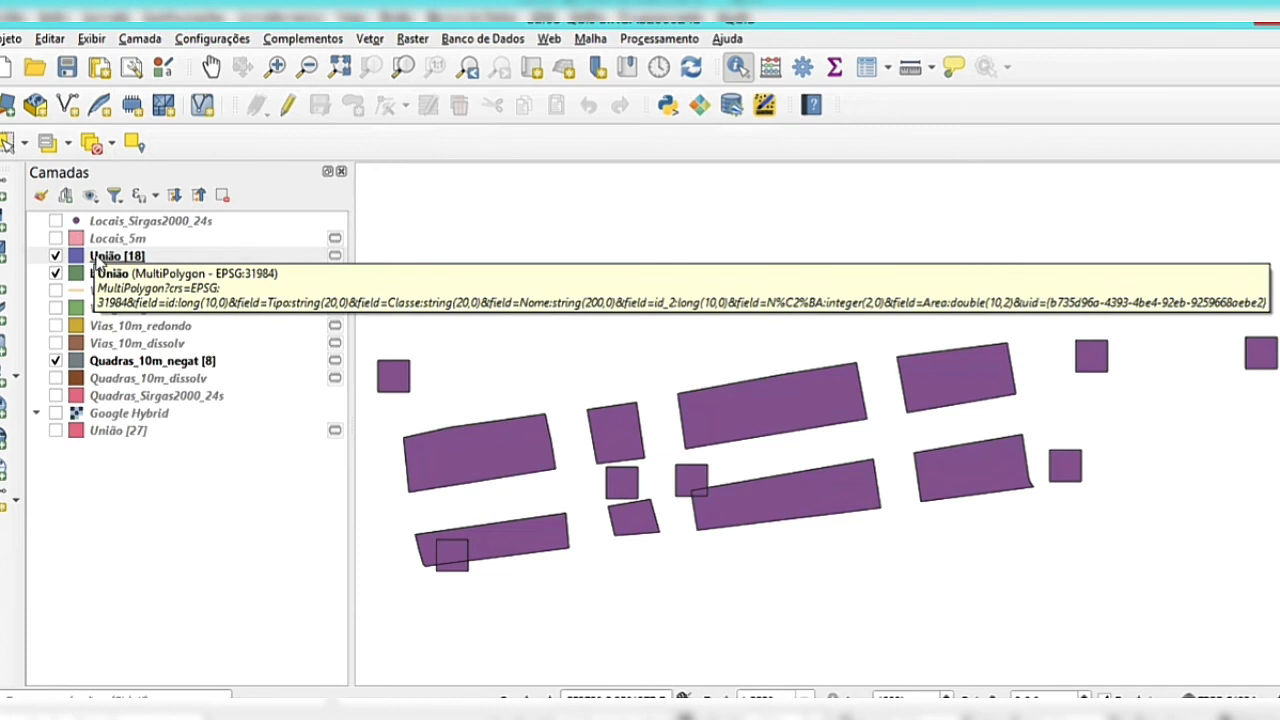
pyautogui.moveTo(96, 262)
pyautogui.mouseDown()
pyautogui.moveTo(95, 310)
pyautogui.moveTo(50, 443)
pyautogui.moveTo(90, 470)
pyautogui.mouseUp()
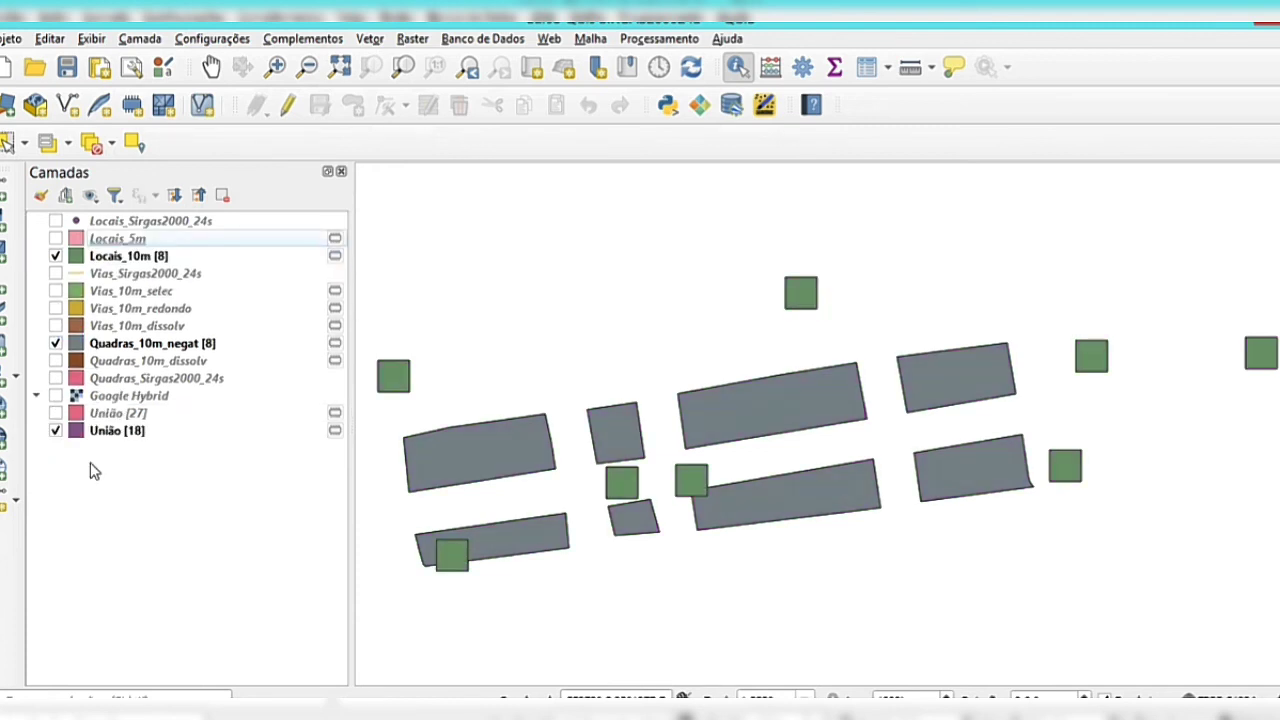